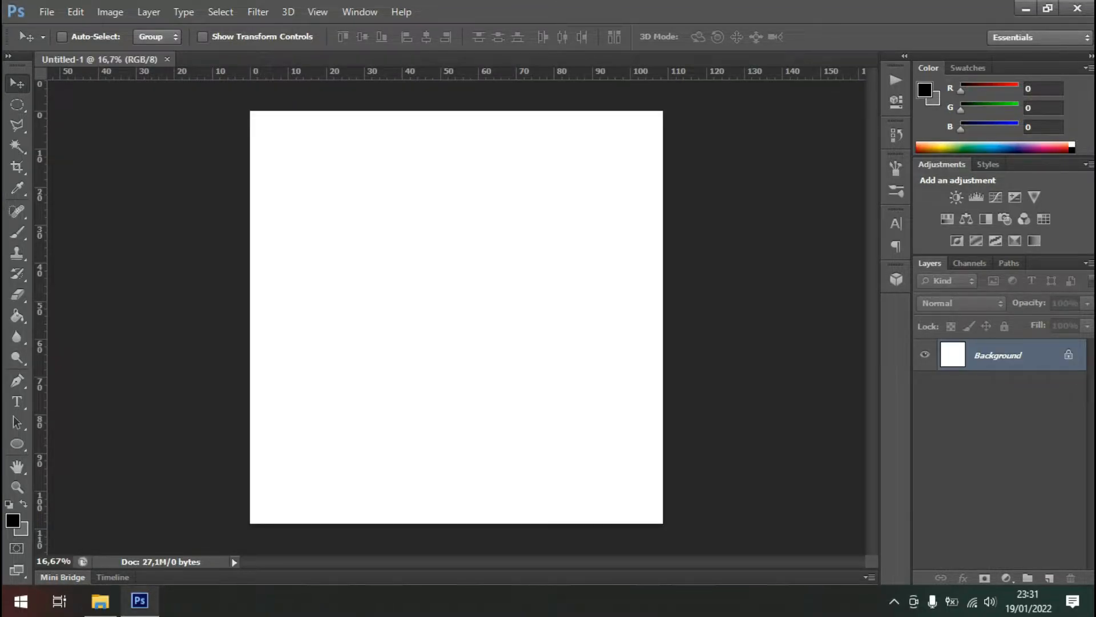
Place Mountain 146.png from the file folder into the canvas's lower-left corner, scaled to about 845%.
click(100, 600)
drag(641, 254, 343, 302)
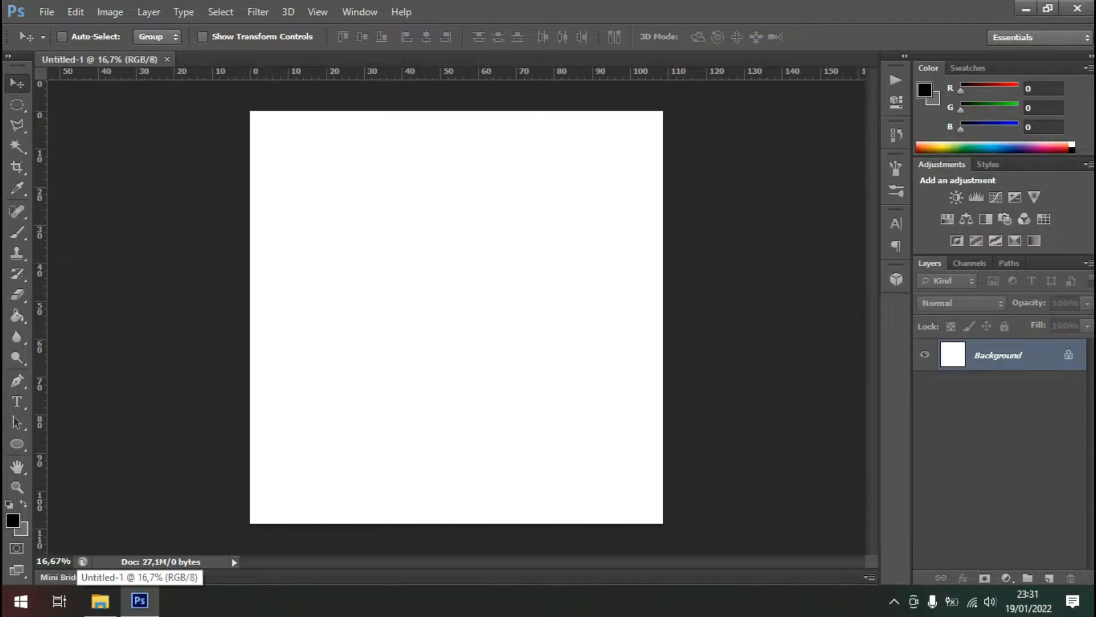
drag(474, 303, 708, 152)
drag(664, 224, 477, 420)
drag(522, 347, 555, 325)
click(809, 36)
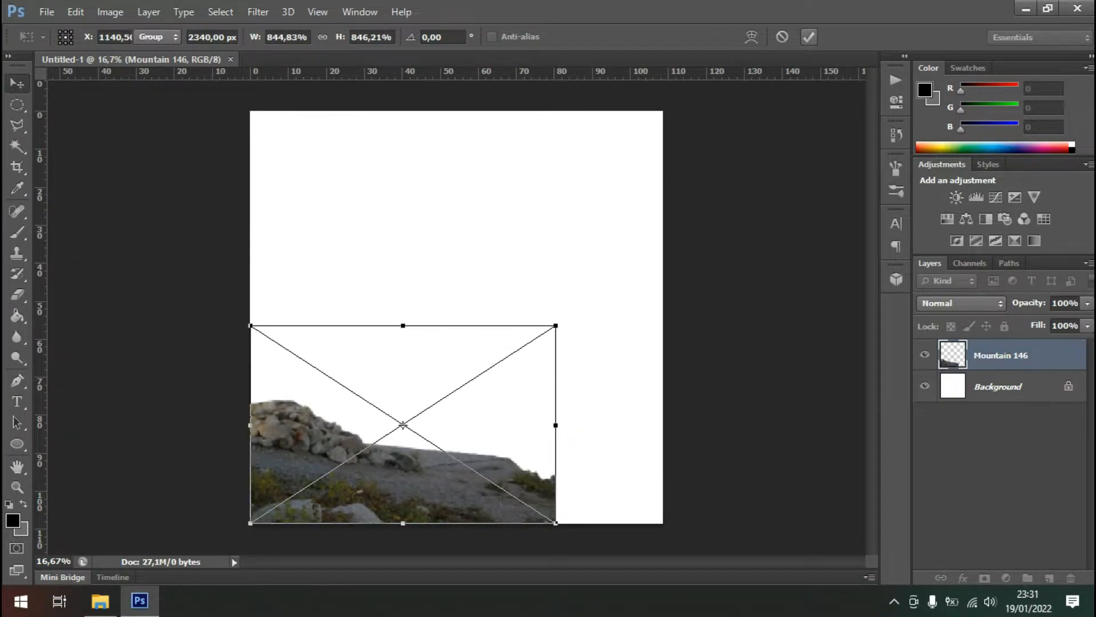
Place Mountain 147.png on the canvas, enlarge it to about 938% and flip it horizontally.
key(alt+Tab)
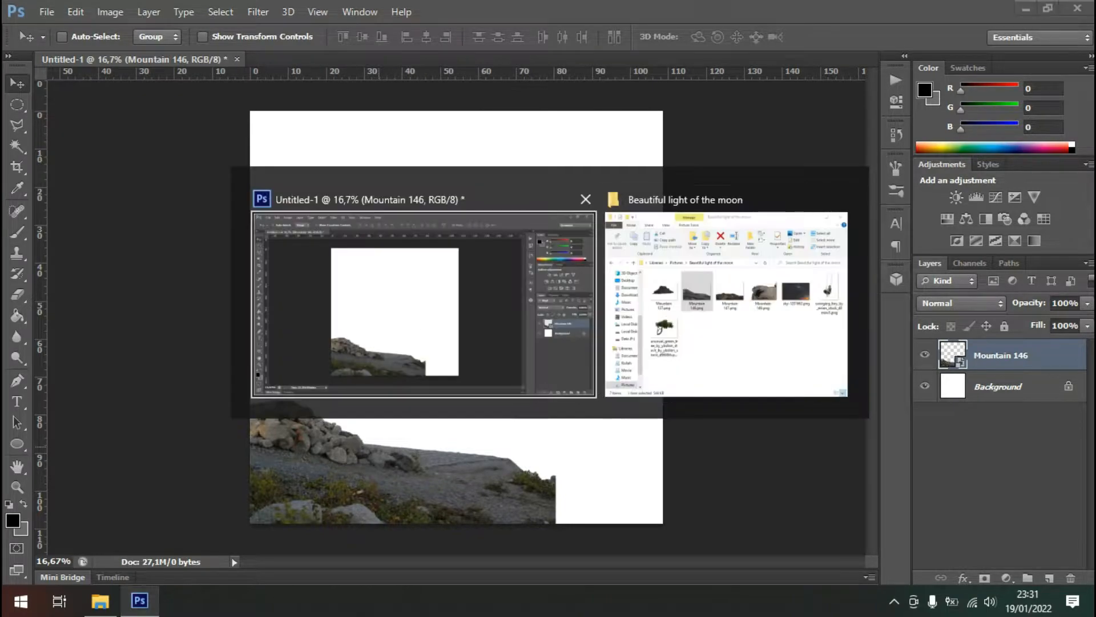
drag(725, 259, 422, 377)
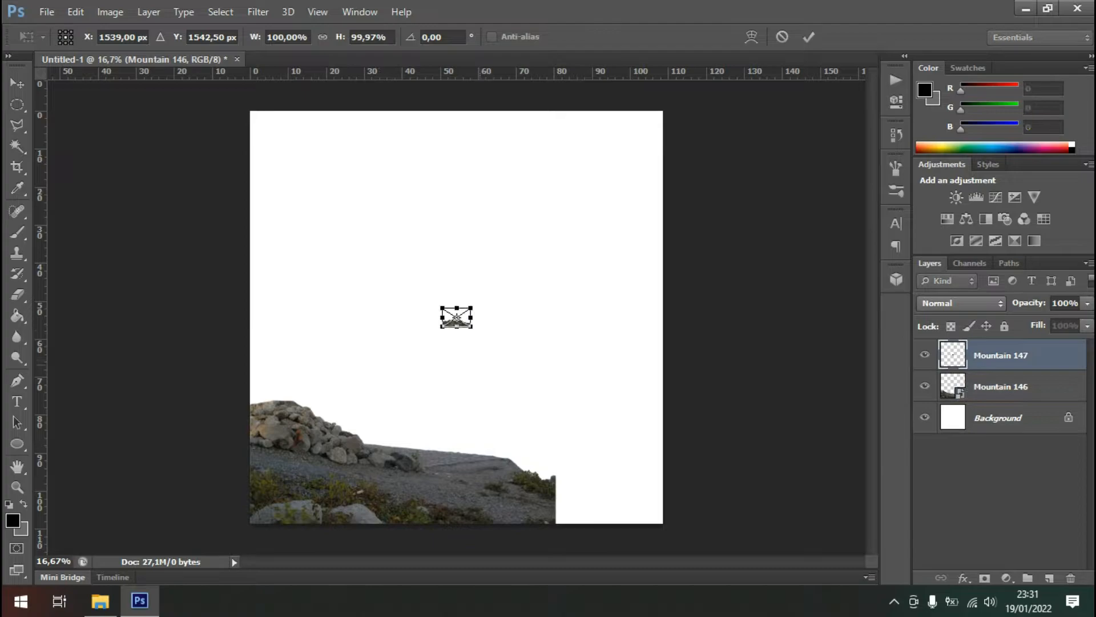
right_click(589, 300)
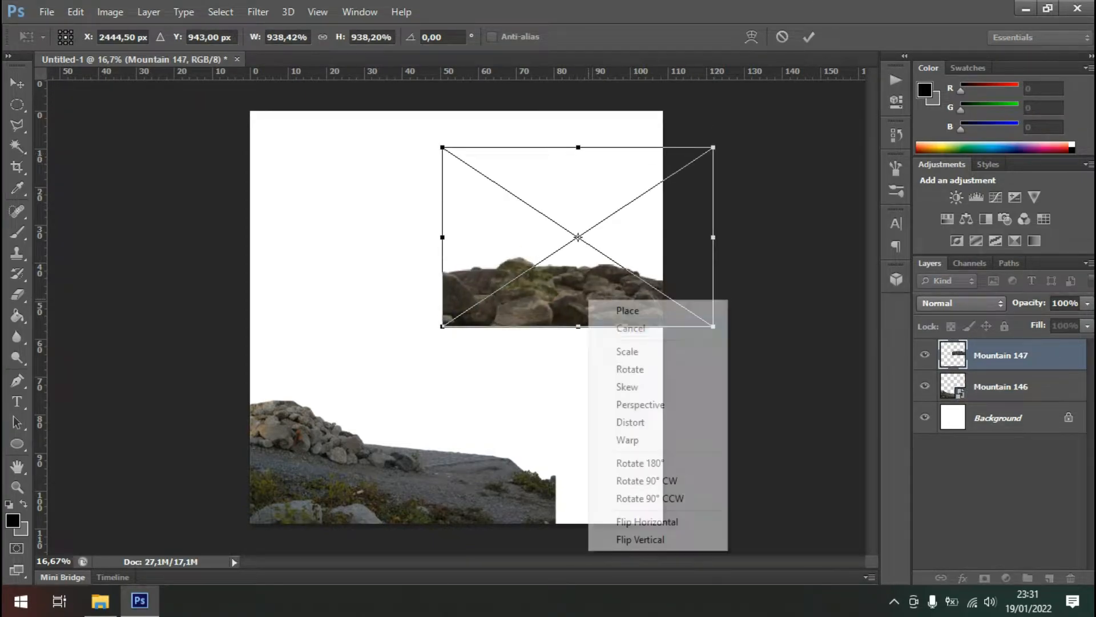
click(647, 521)
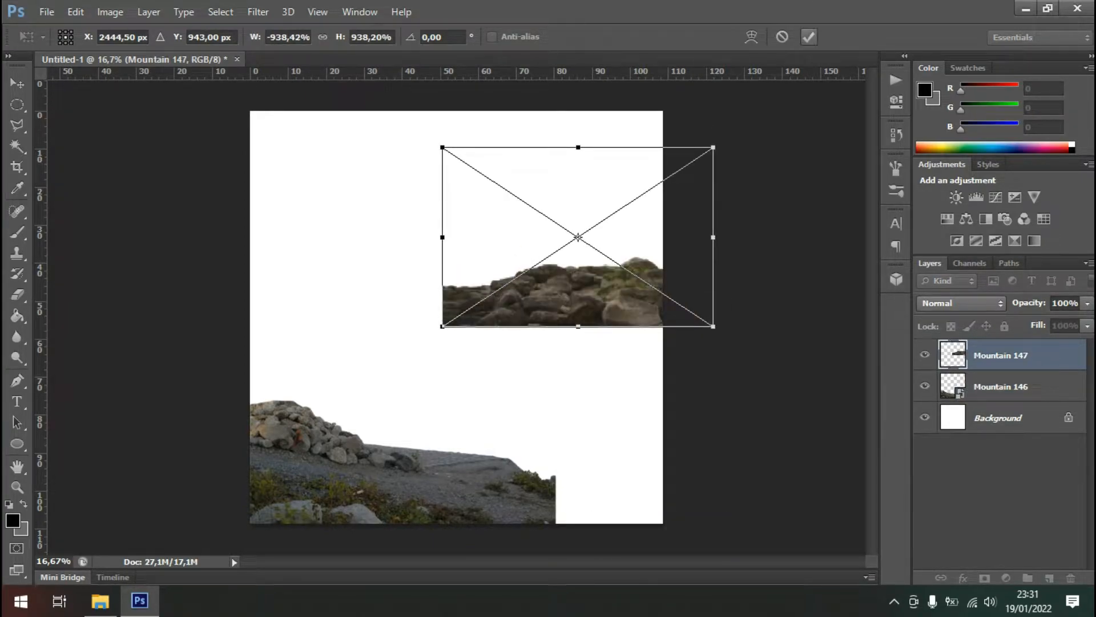
key(Return)
Move the Mountain 147 rocks to the canvas's lower-right corner and scale them to about 1071%.
drag(601, 269, 562, 464)
key(ctrl+t)
drag(404, 345, 365, 319)
drag(512, 469, 528, 468)
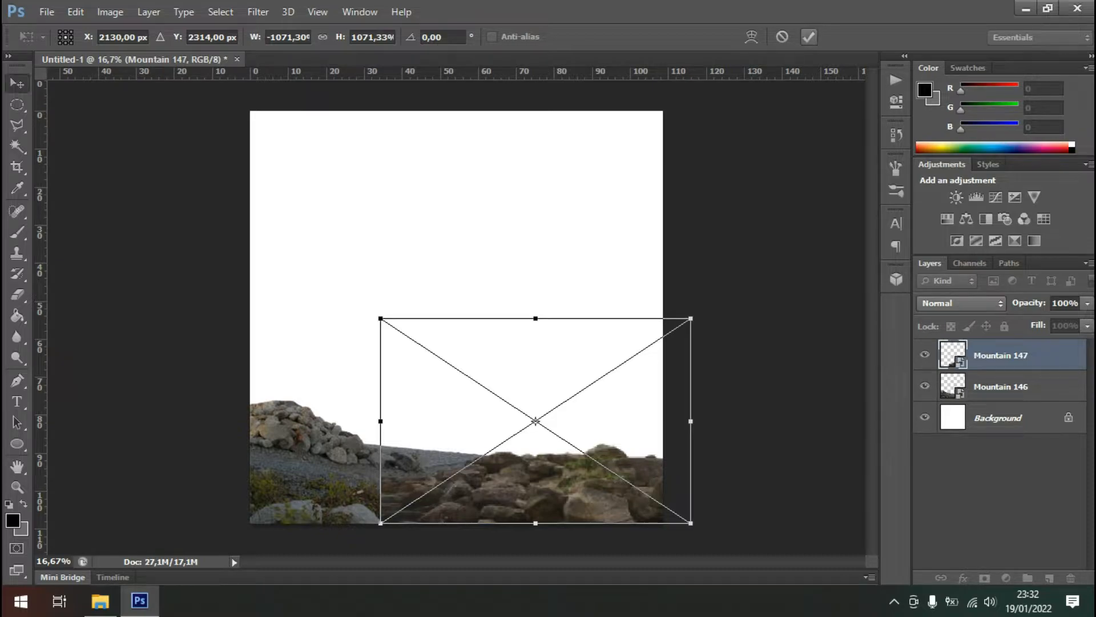
key(Return)
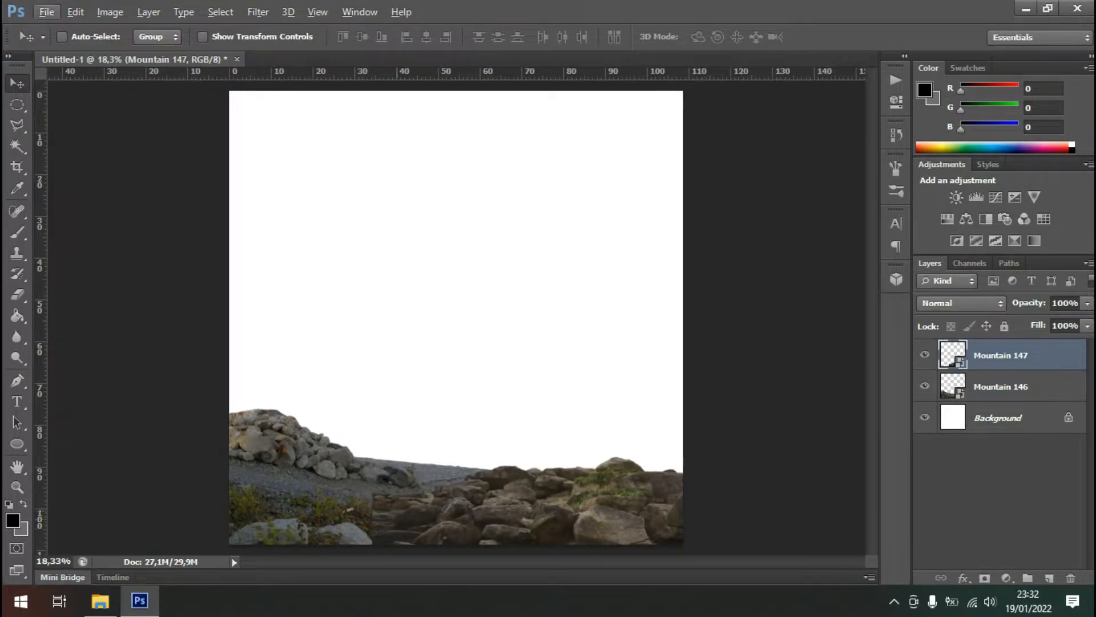
Place a second copy of Mountain 146.png, enlarge it to about 779% and flip it horizontally.
key(alt+Tab)
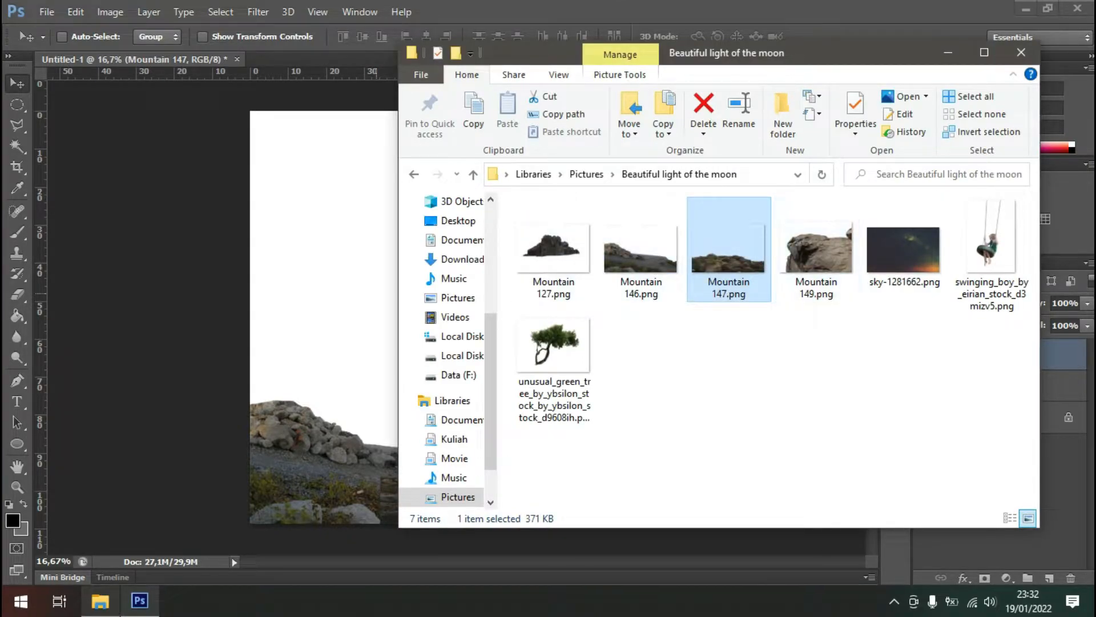
mouse_move(816, 257)
mouse_down()
mouse_move(648, 301)
mouse_move(804, 269)
mouse_up()
drag(641, 257, 366, 339)
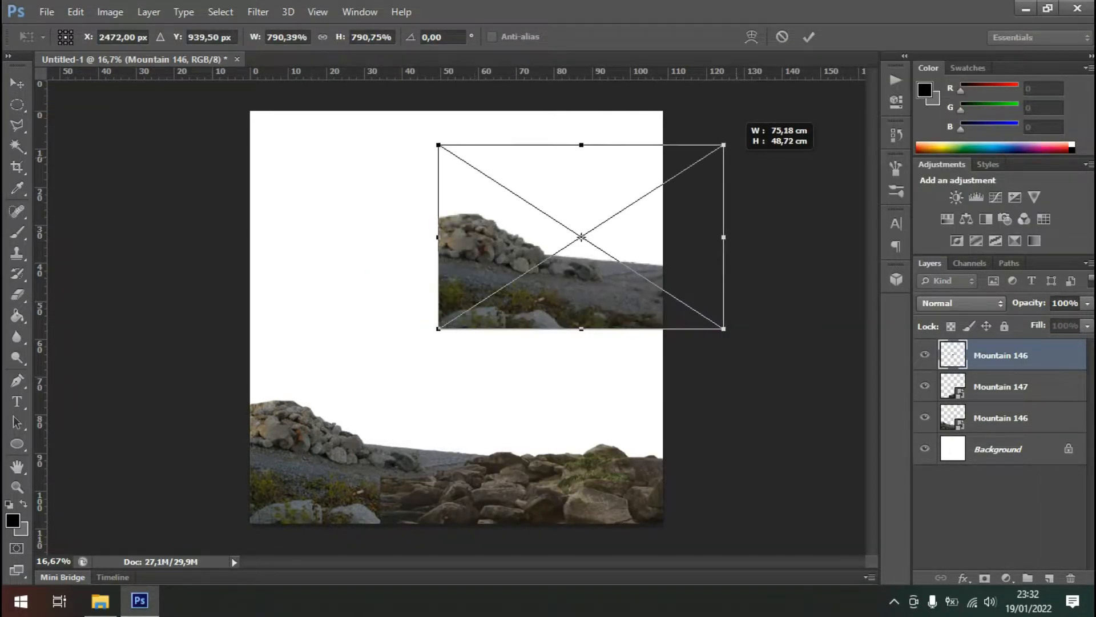
right_click(574, 307)
click(632, 527)
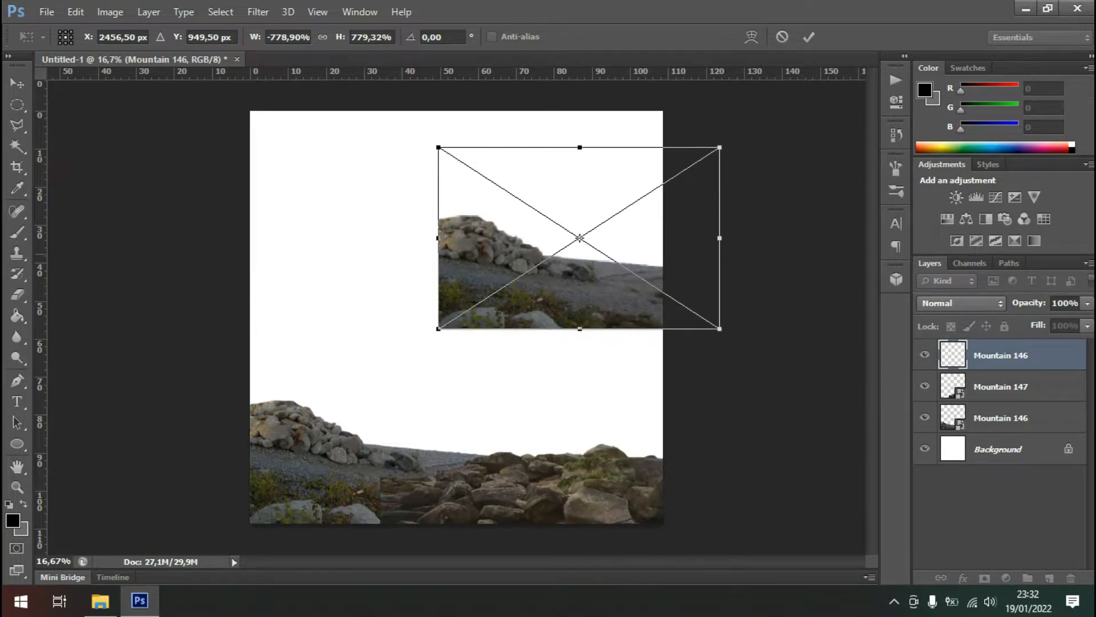
Position the flipped Mountain 146 along the canvas's right edge above the foreground rocks, scaled to about 818%.
drag(678, 211, 636, 352)
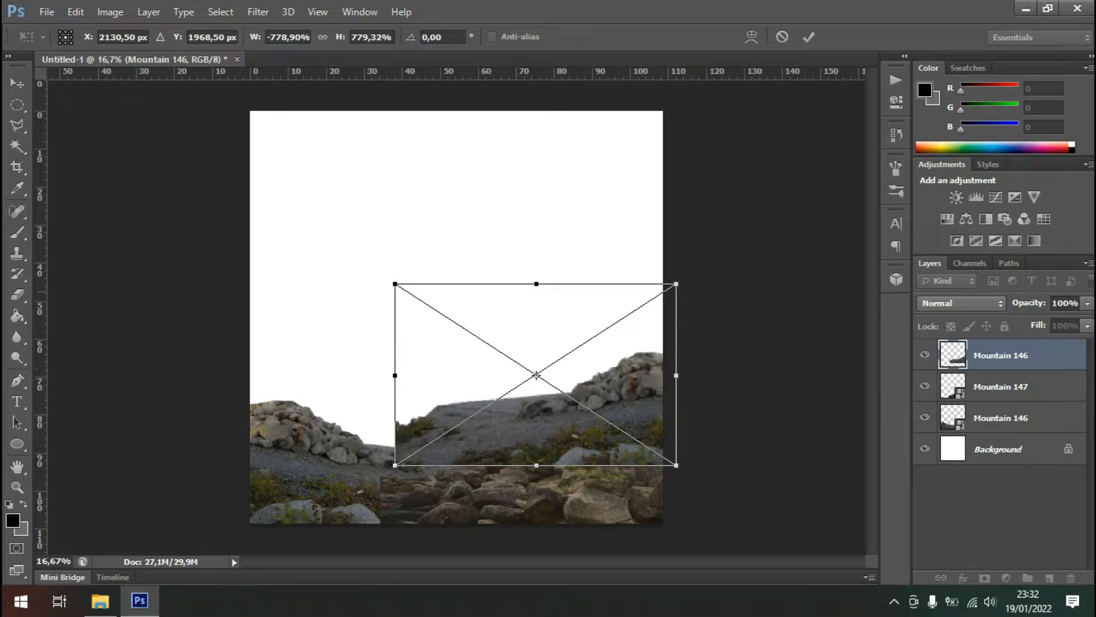
drag(395, 284, 384, 276)
mouse_move(591, 392)
mouse_down()
mouse_move(561, 397)
mouse_move(598, 371)
mouse_move(563, 390)
mouse_move(587, 393)
mouse_move(585, 403)
mouse_up()
mouse_move(371, 287)
mouse_down()
mouse_move(384, 296)
mouse_move(367, 284)
mouse_up()
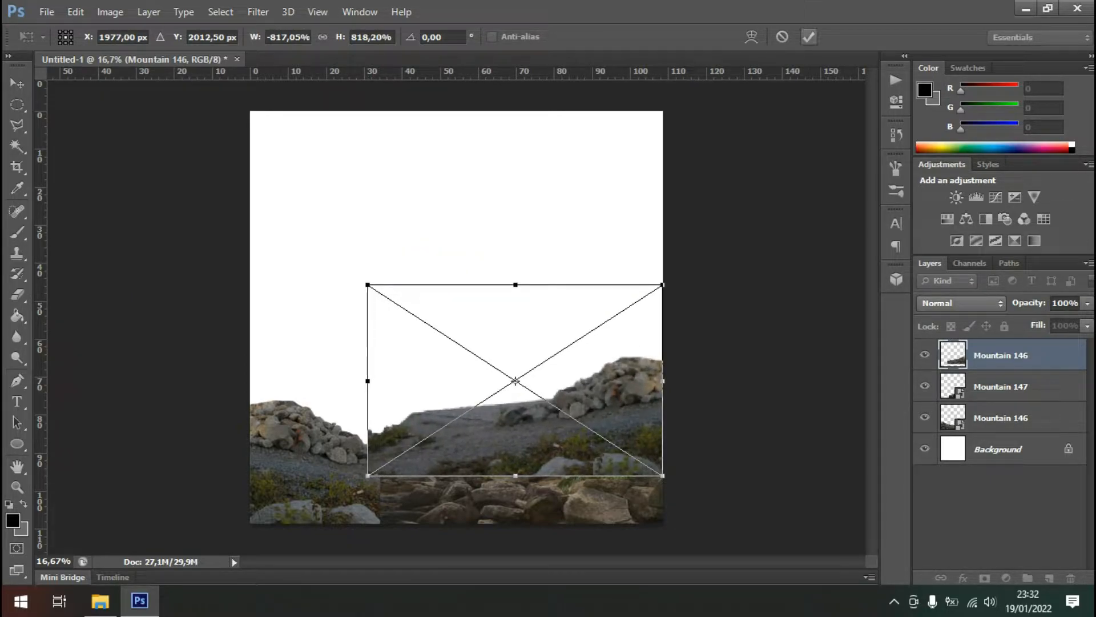
key(Return)
mouse_move(567, 388)
mouse_down()
mouse_move(568, 359)
mouse_move(567, 387)
mouse_up()
scroll(423, 418, up, 2)
scroll(424, 419, down, 2)
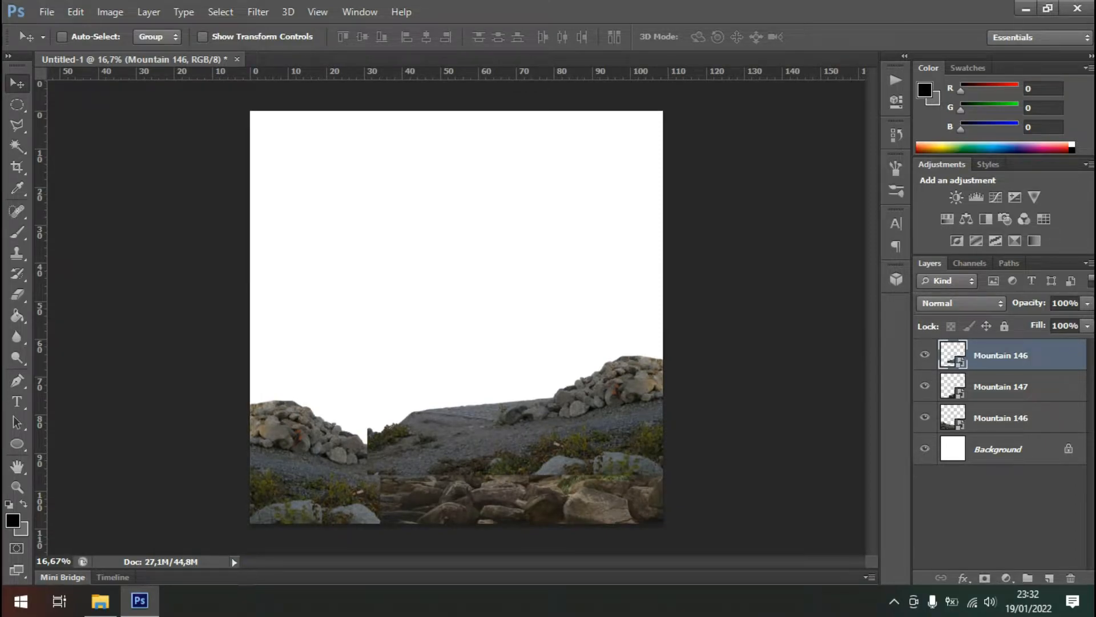
Place Mountain 127.png over the canvas's left half and enlarge it to about 419%.
shift+click(1016, 418)
click(1000, 355)
click(100, 600)
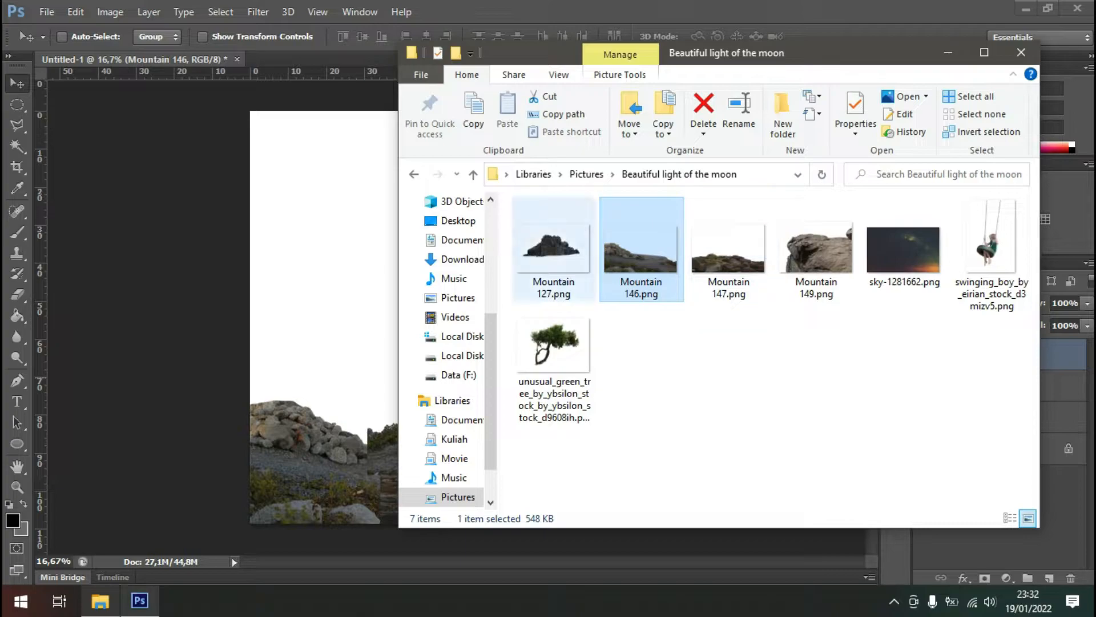
drag(547, 255, 337, 257)
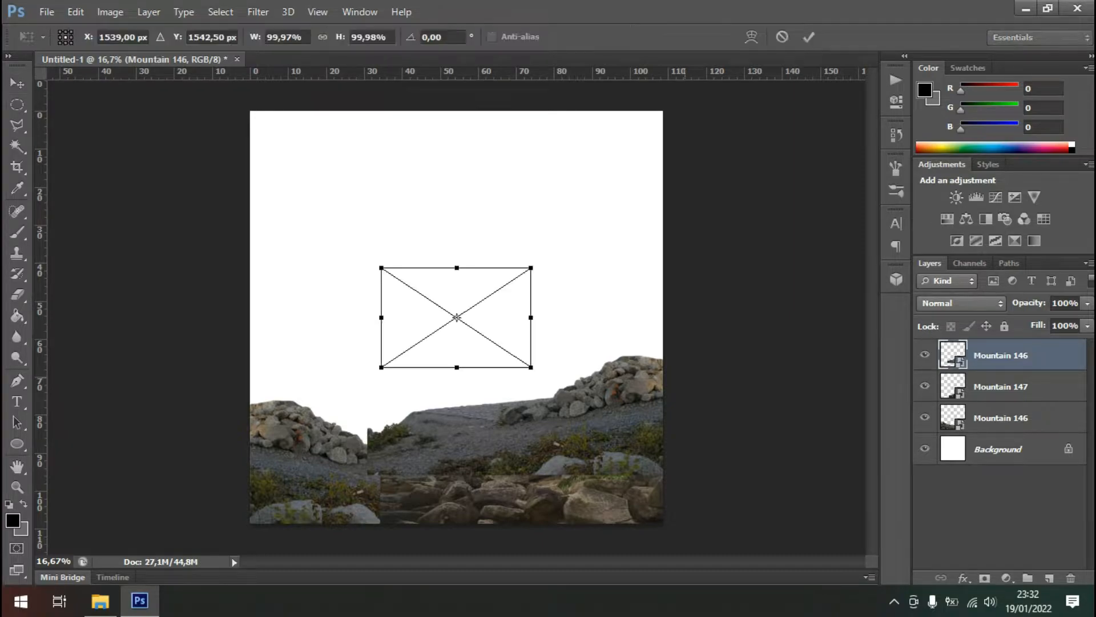
drag(736, 130, 843, 60)
drag(704, 244, 472, 457)
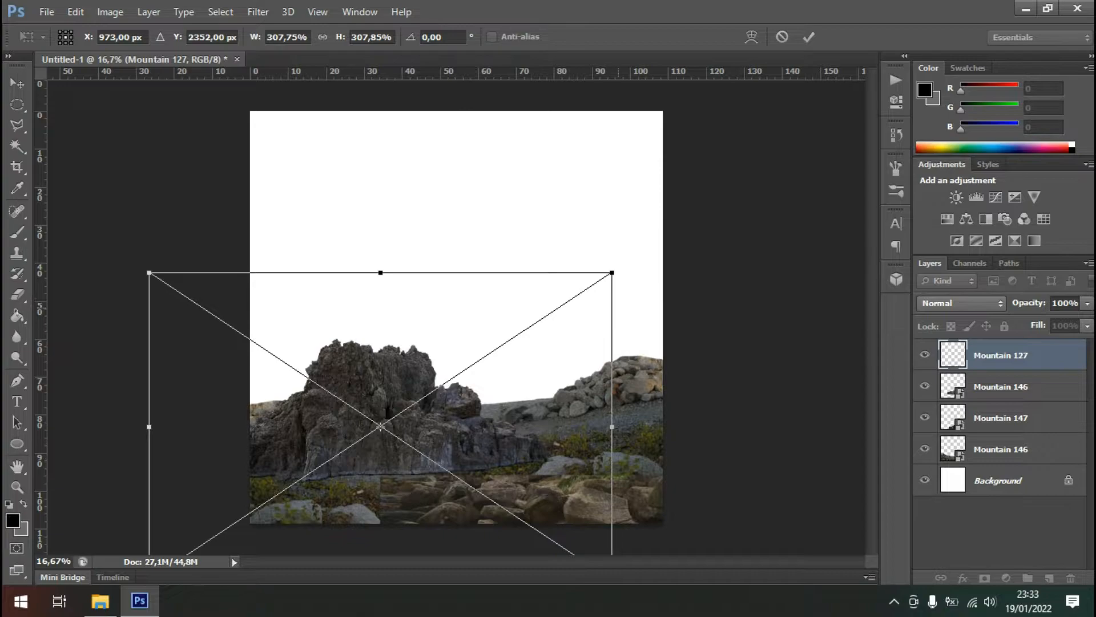
drag(612, 273, 779, 161)
drag(650, 308, 567, 317)
key(Return)
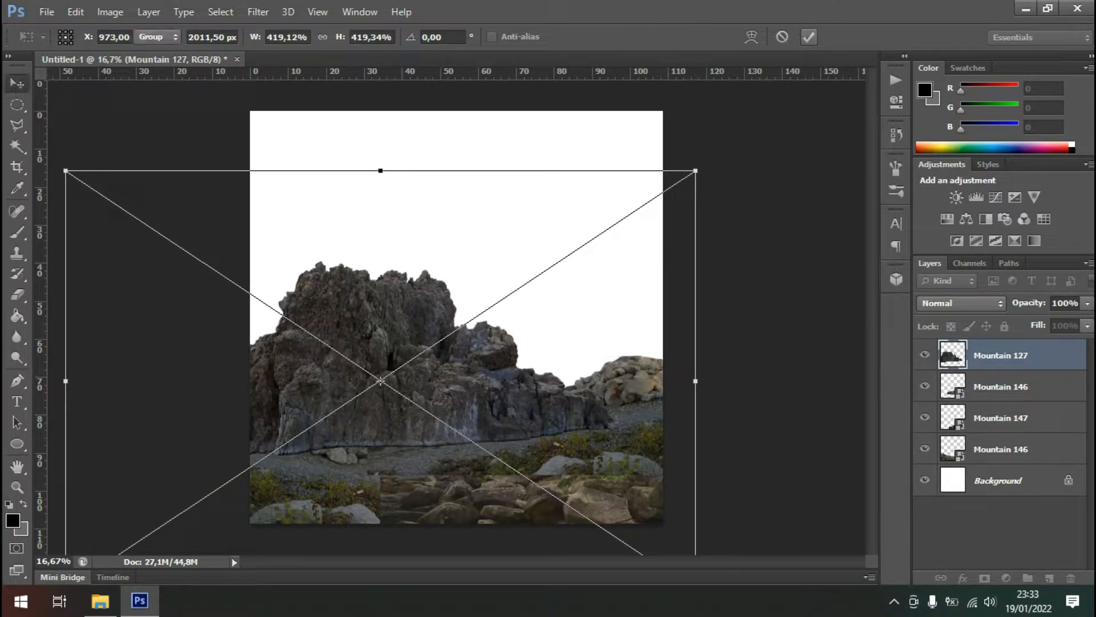
Send the Mountain 127 layer behind the other mountain layers and shift the peak slightly toward the canvas centre.
key(ctrl+bracketleft)
key(ctrl+bracketleft)
key(ctrl+bracketleft)
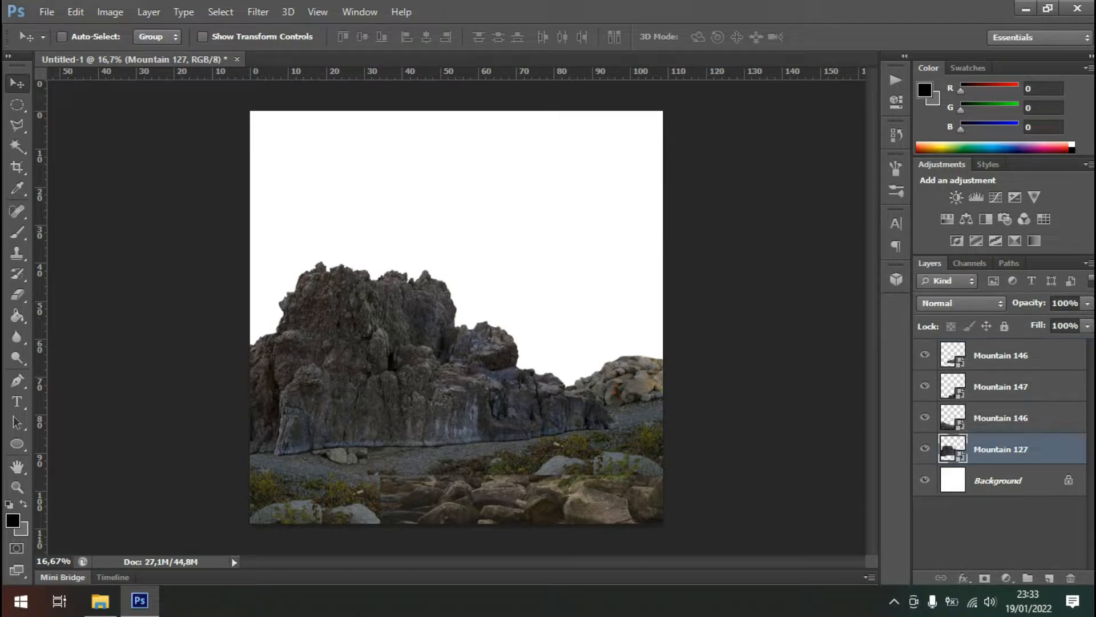
drag(328, 302, 350, 303)
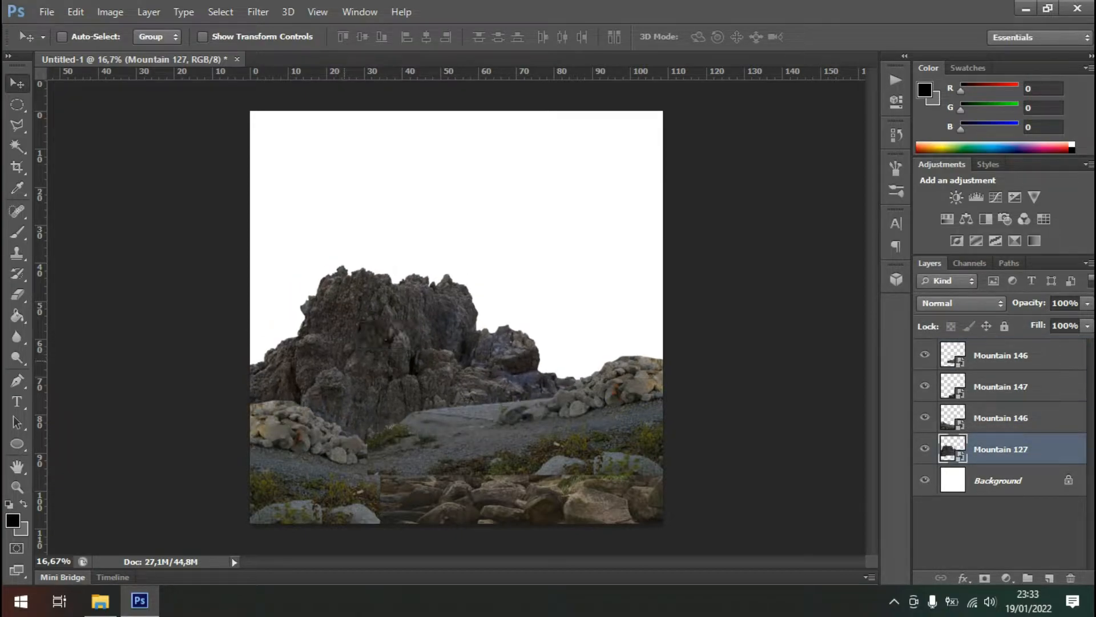
drag(396, 330, 393, 326)
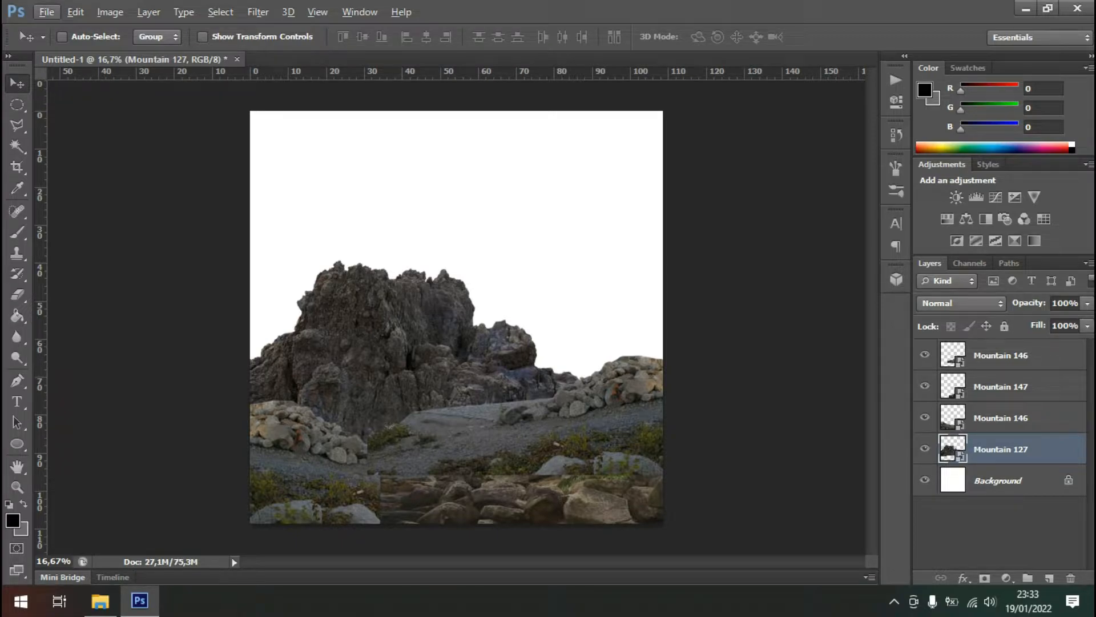
Add a layer mask to Mountain 147 and brush out its hard left edge in black.
key(alt+bracketright)
key(alt+bracketright)
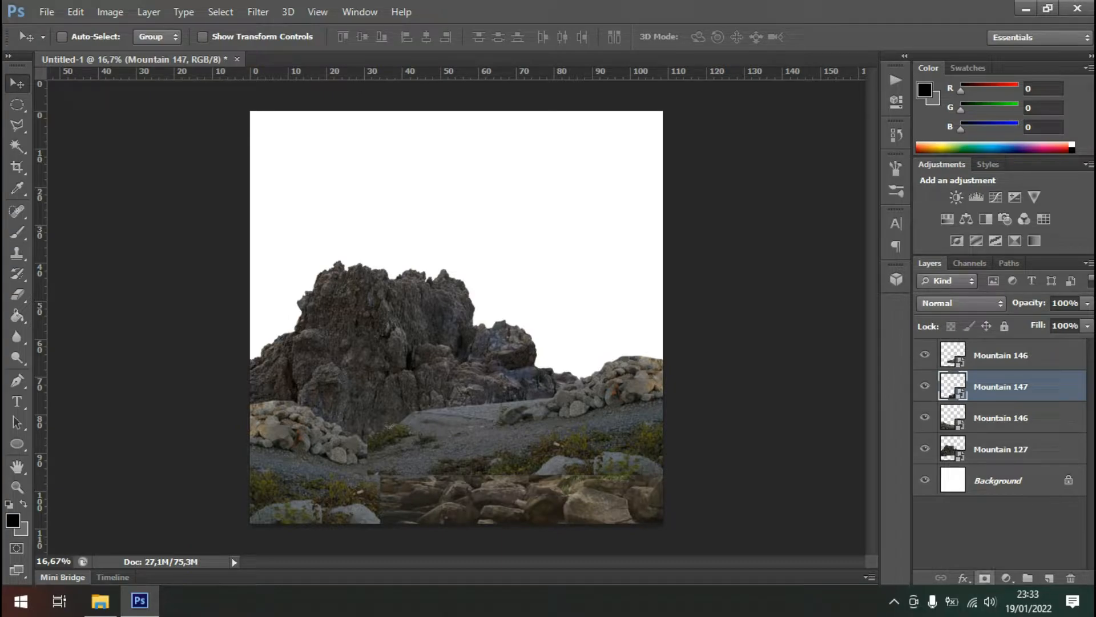
click(985, 578)
scroll(412, 455, up, 5)
scroll(413, 455, up, 1)
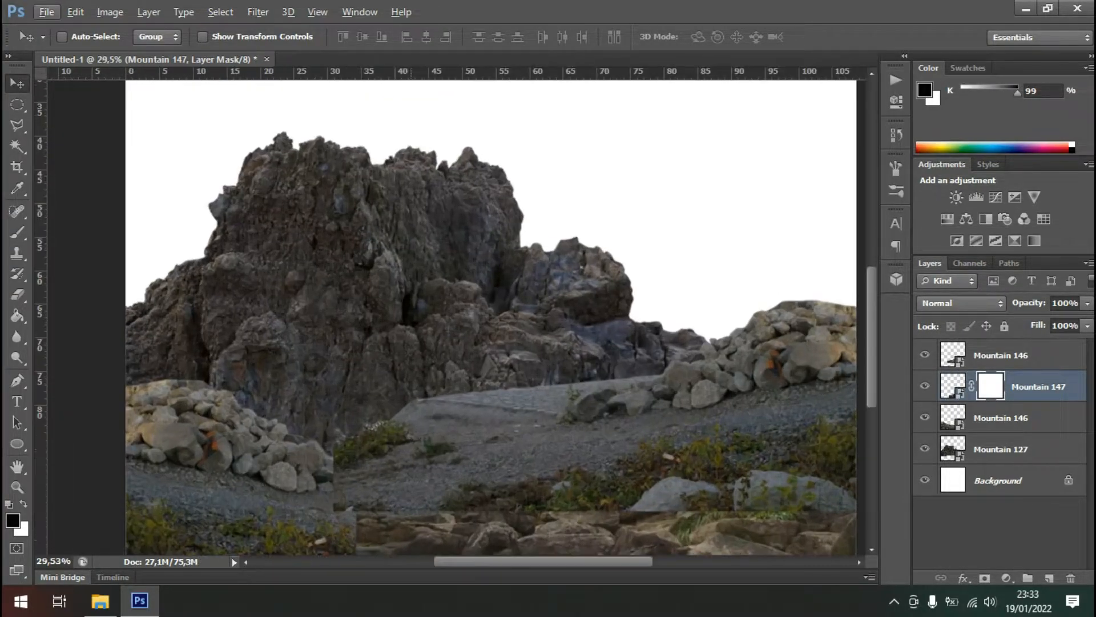
key(b)
scroll(491, 309, down, 2)
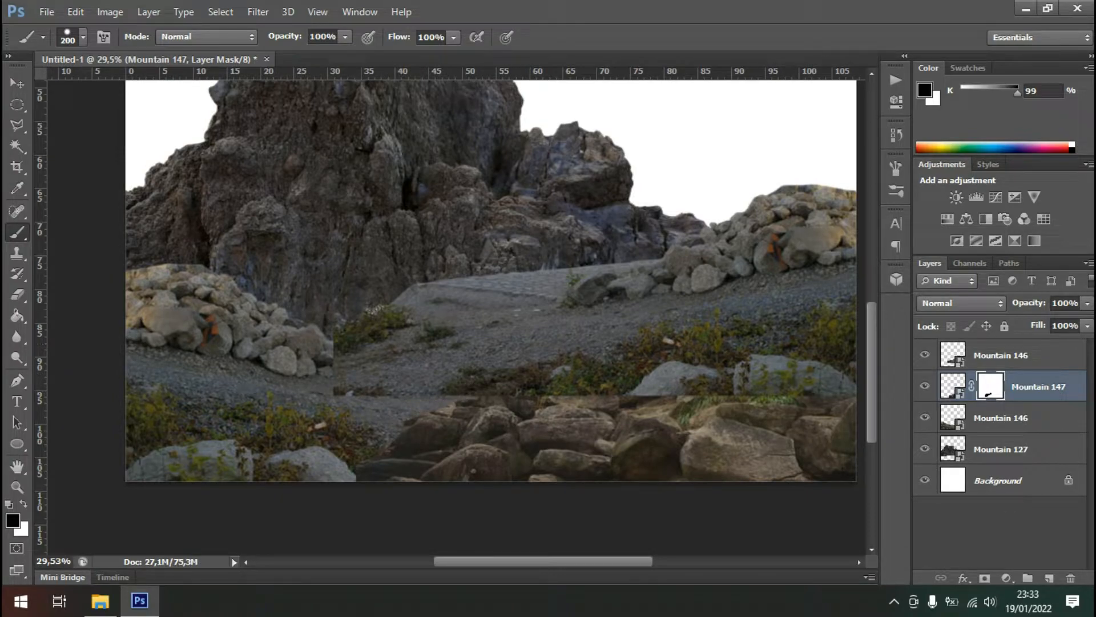
Add a layer mask to the topmost Mountain 146 and paint out its bottom edge over the foreground rocks.
click(1000, 355)
click(984, 578)
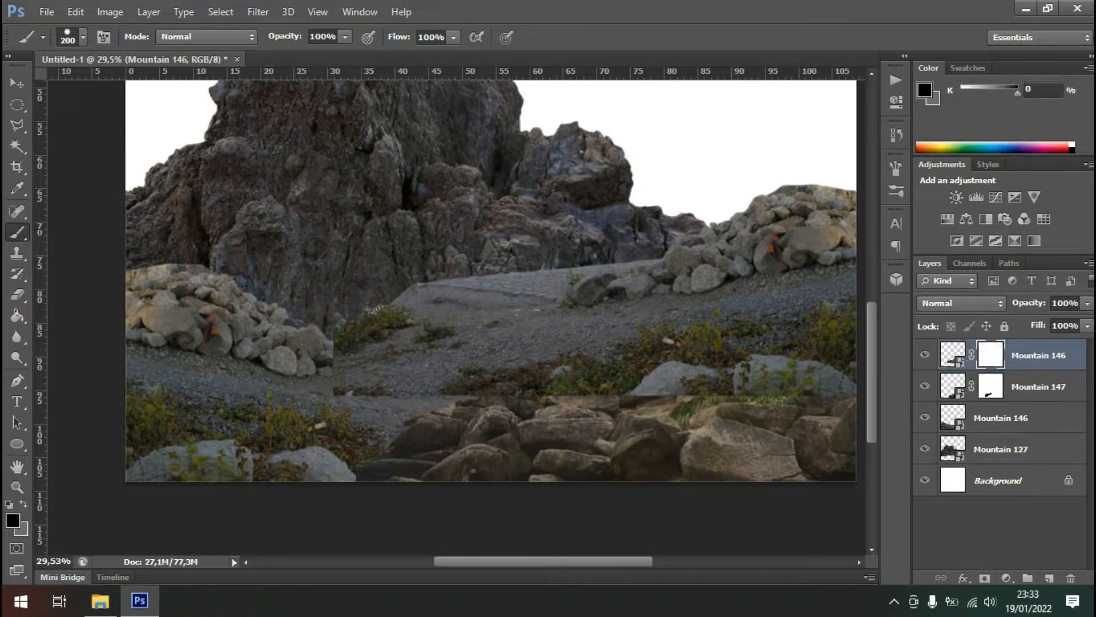
drag(463, 388, 731, 388)
mouse_move(562, 410)
mouse_down()
mouse_move(702, 371)
mouse_move(839, 395)
mouse_move(822, 370)
mouse_move(790, 357)
mouse_up()
key(x)
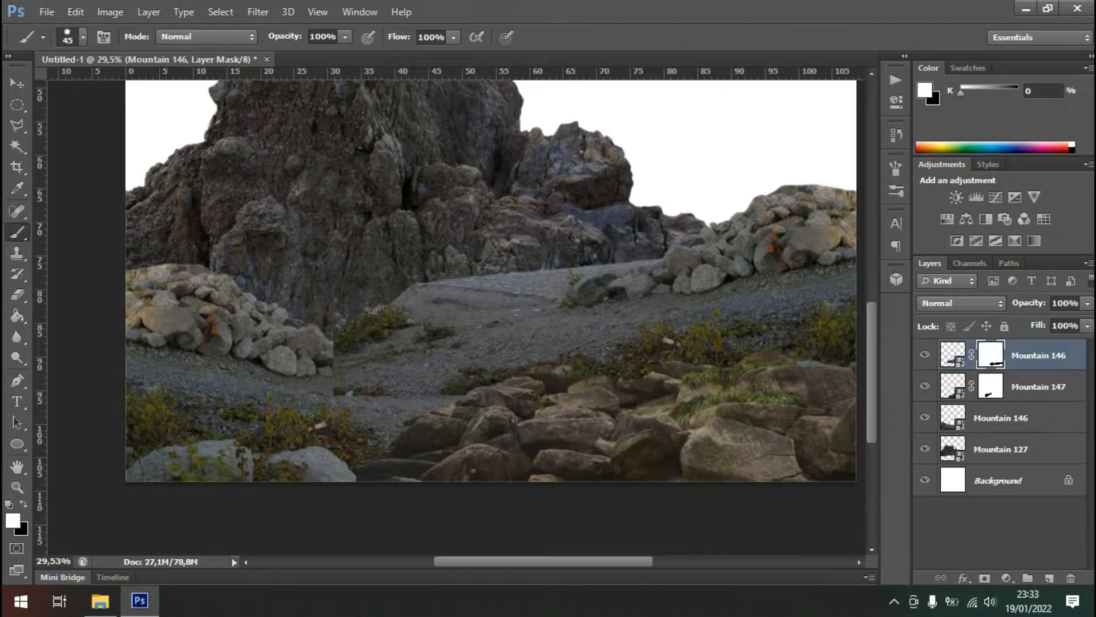
key(x)
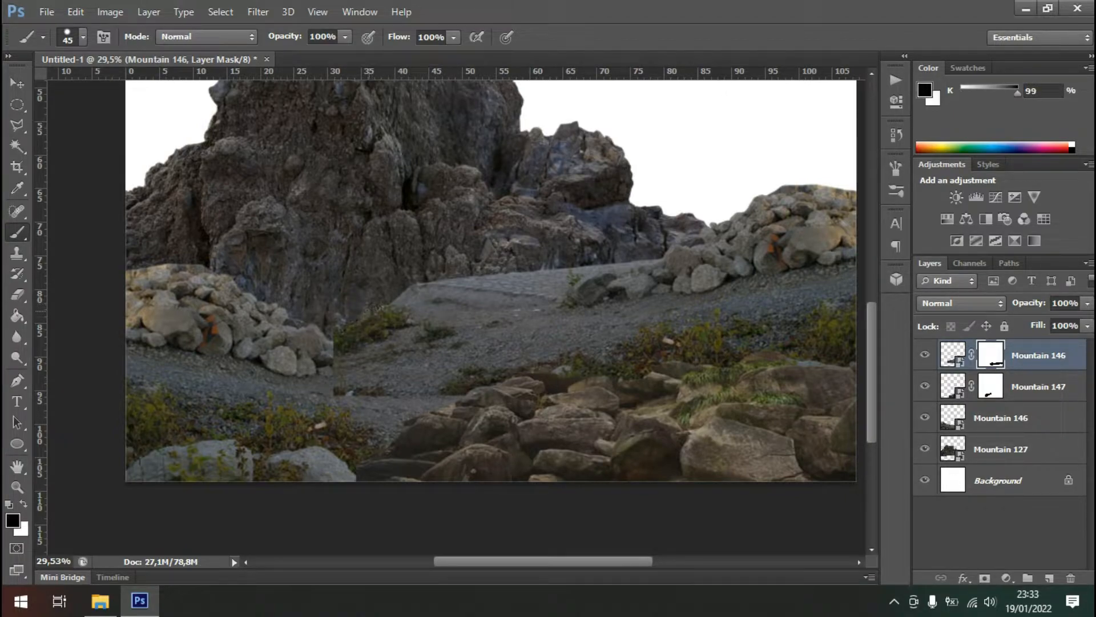
drag(371, 314, 350, 344)
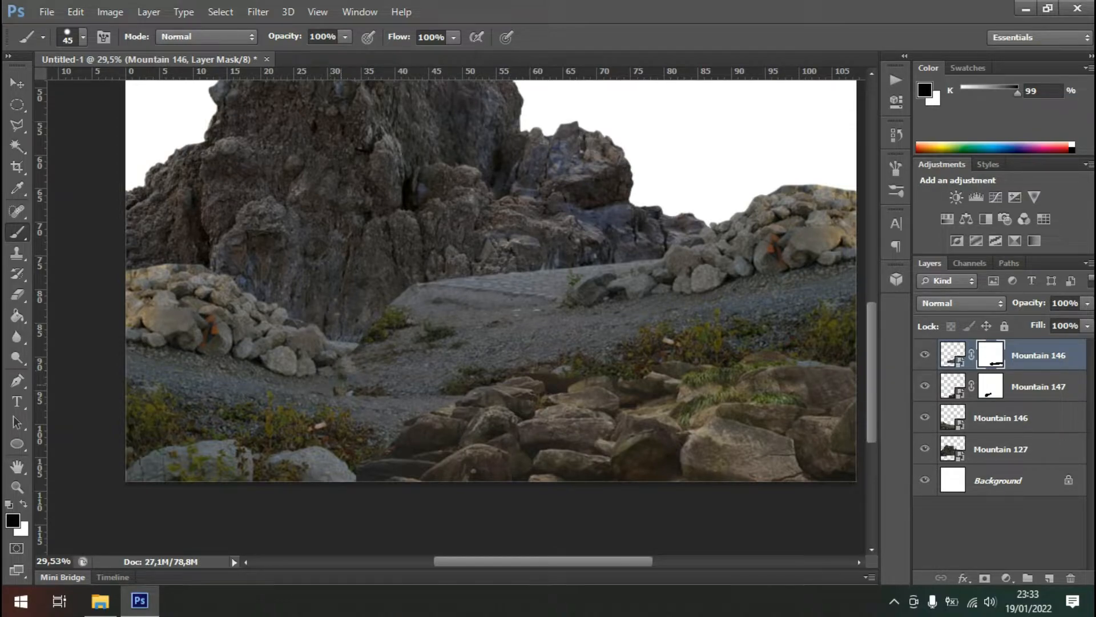
mouse_move(346, 371)
mouse_down()
mouse_move(360, 353)
mouse_move(372, 379)
mouse_move(412, 378)
mouse_up()
drag(396, 309, 406, 298)
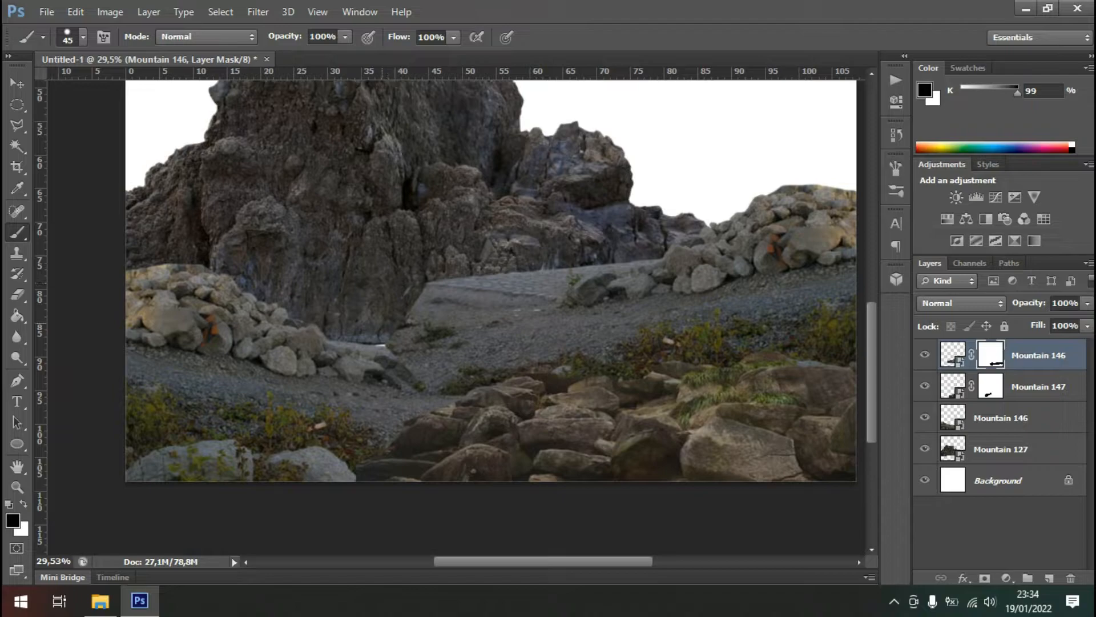
key(ctrl+alt+z)
key(ctrl+alt+z)
key(ctrl+alt+z)
key(ctrl+alt+z)
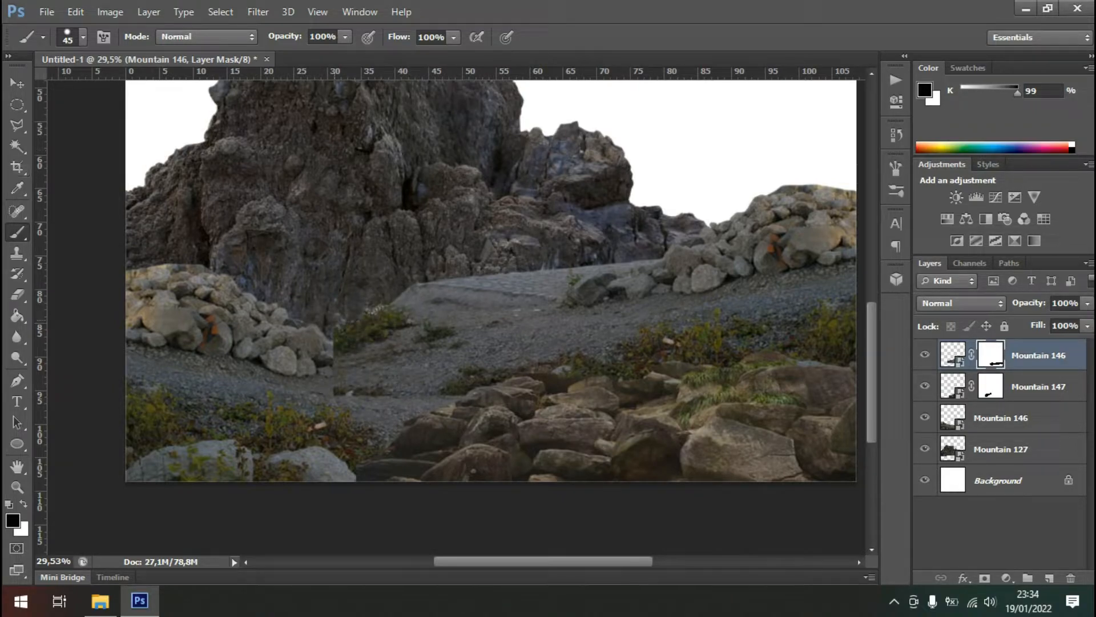
Blend the topmost Mountain 146's left edge into the gravel path by painting its mask with a 45 px brush in black and white.
mouse_move(343, 392)
mouse_down()
mouse_move(385, 391)
mouse_move(342, 371)
mouse_up()
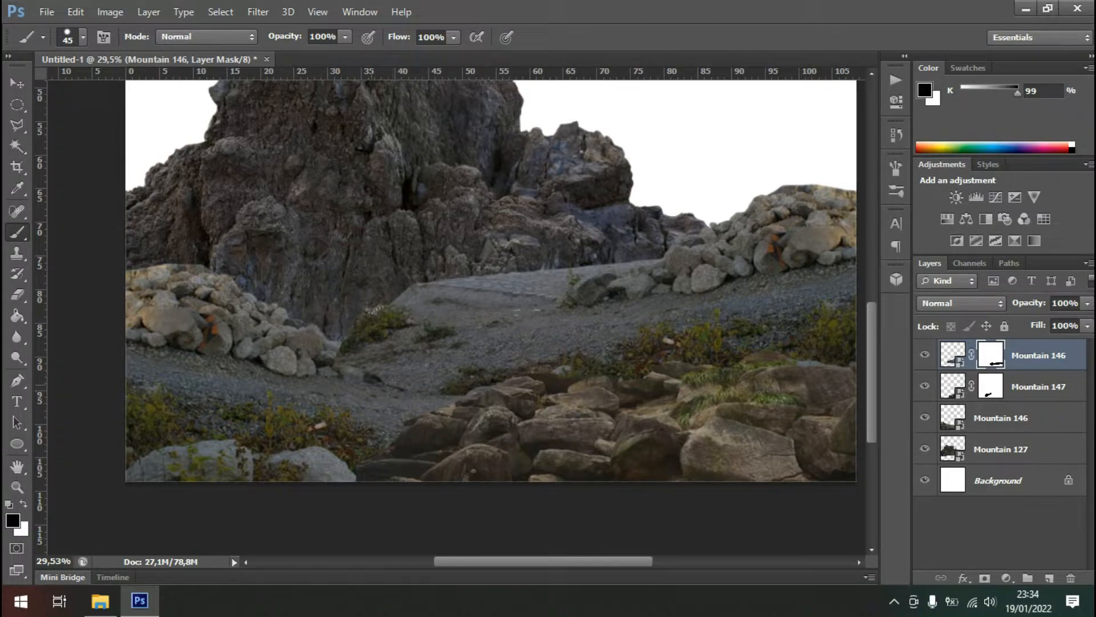
key(x)
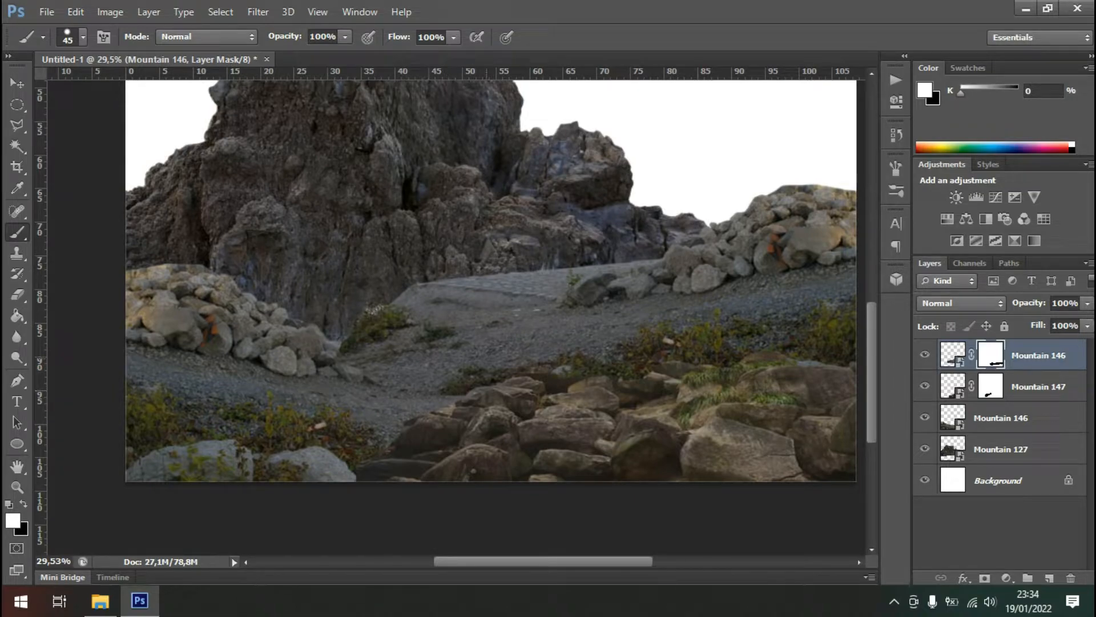
drag(377, 382, 350, 364)
key(x)
key(x)
key(x)
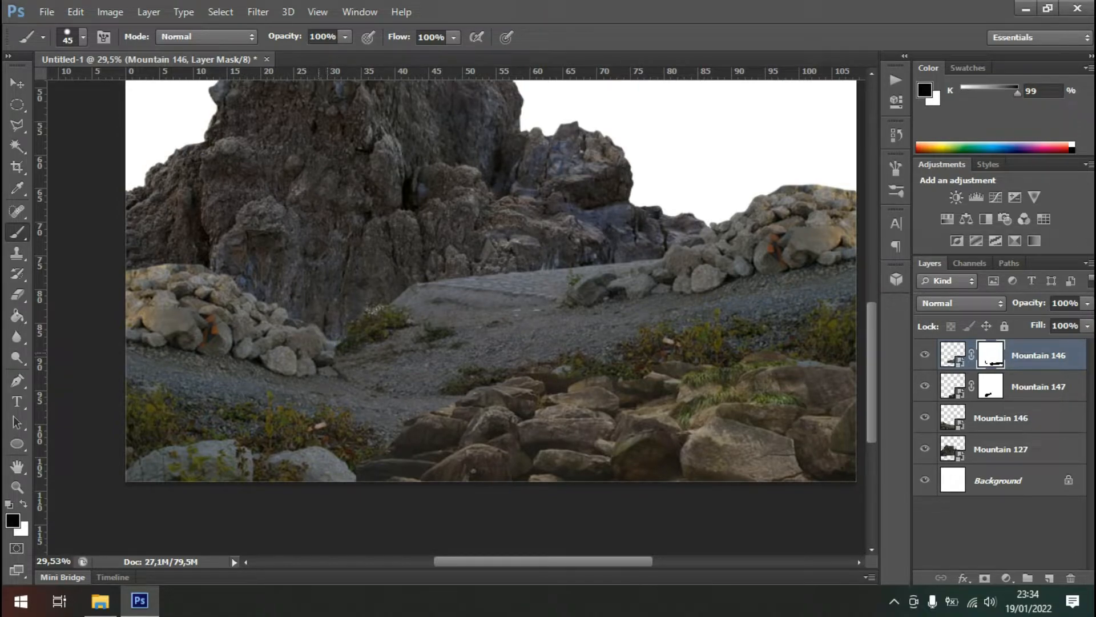
scroll(419, 343, down, 6)
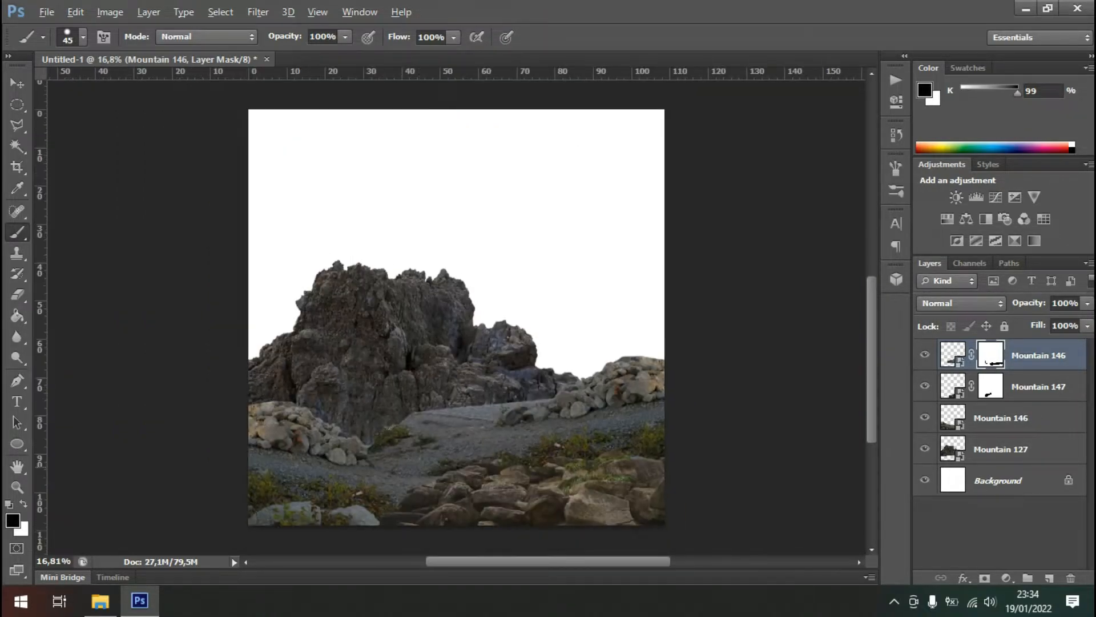
scroll(457, 316, up, 1)
key(v)
scroll(457, 317, down, 1)
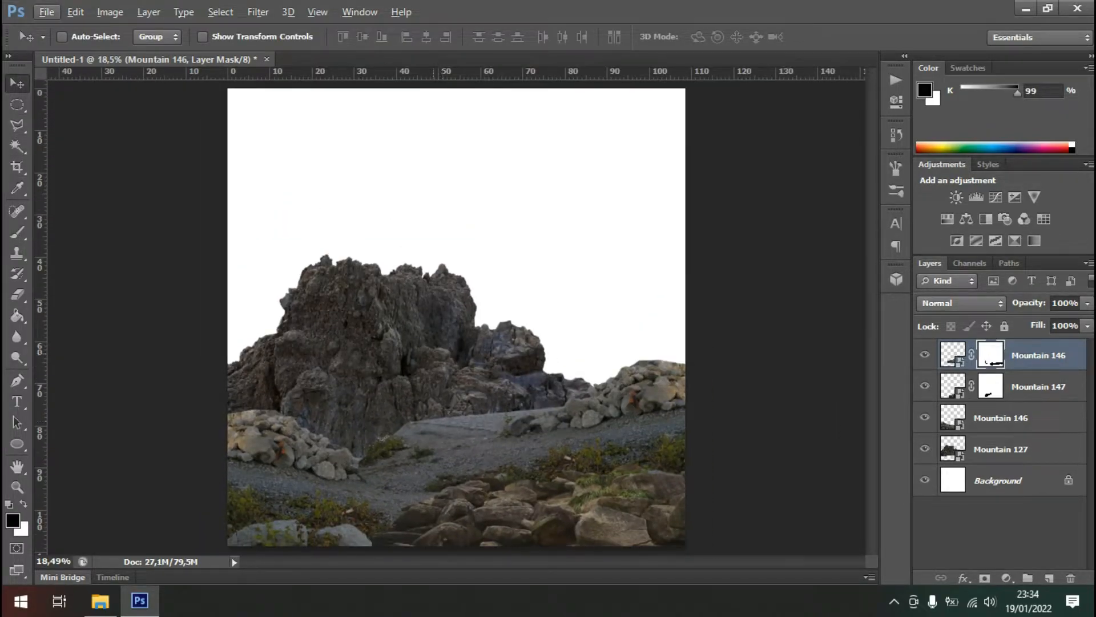
Shift the Mountain 127 peak slightly toward the canvas's left edge.
click(1001, 449)
mouse_move(385, 326)
mouse_down()
mouse_move(377, 339)
mouse_move(384, 301)
mouse_move(385, 329)
mouse_up()
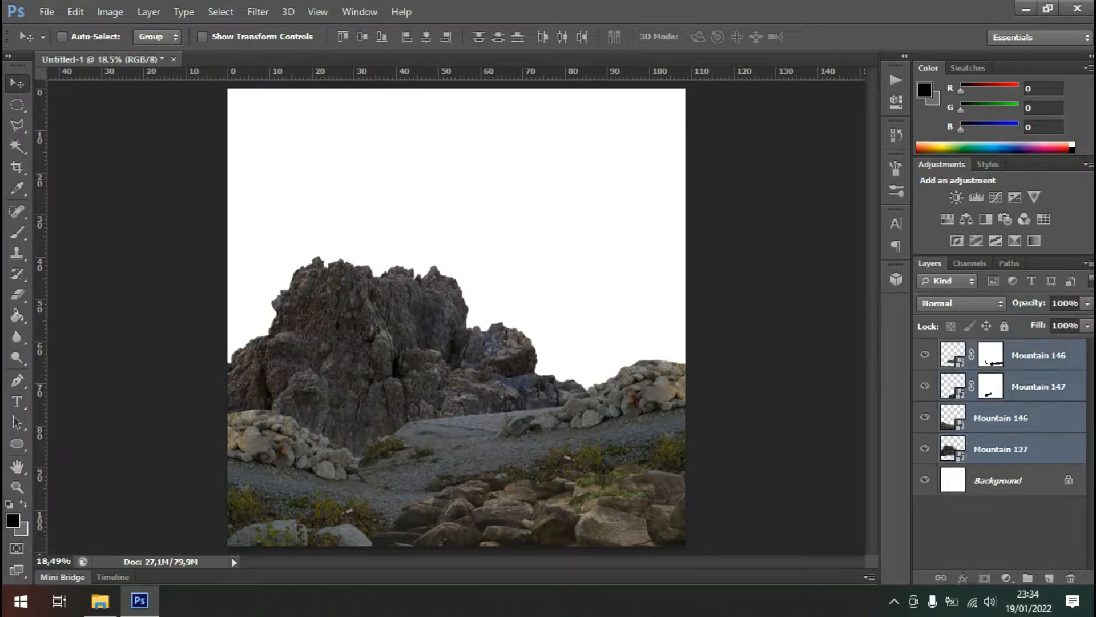
click(1000, 450)
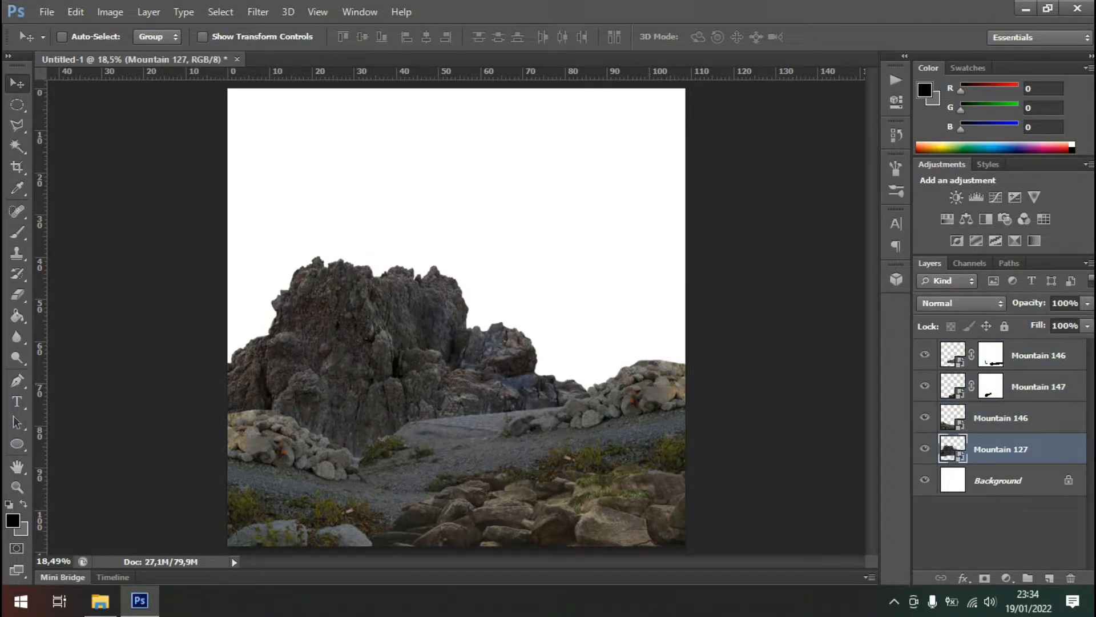
mouse_move(350, 285)
mouse_down()
mouse_move(343, 297)
mouse_move(349, 277)
mouse_move(350, 287)
mouse_up()
scroll(369, 335, down, 2)
scroll(368, 334, up, 1)
Place the unusual_green_tree image above Mountain 127, scale it to about 471%, and flip it horizontally.
key(alt+Tab)
drag(553, 357, 356, 300)
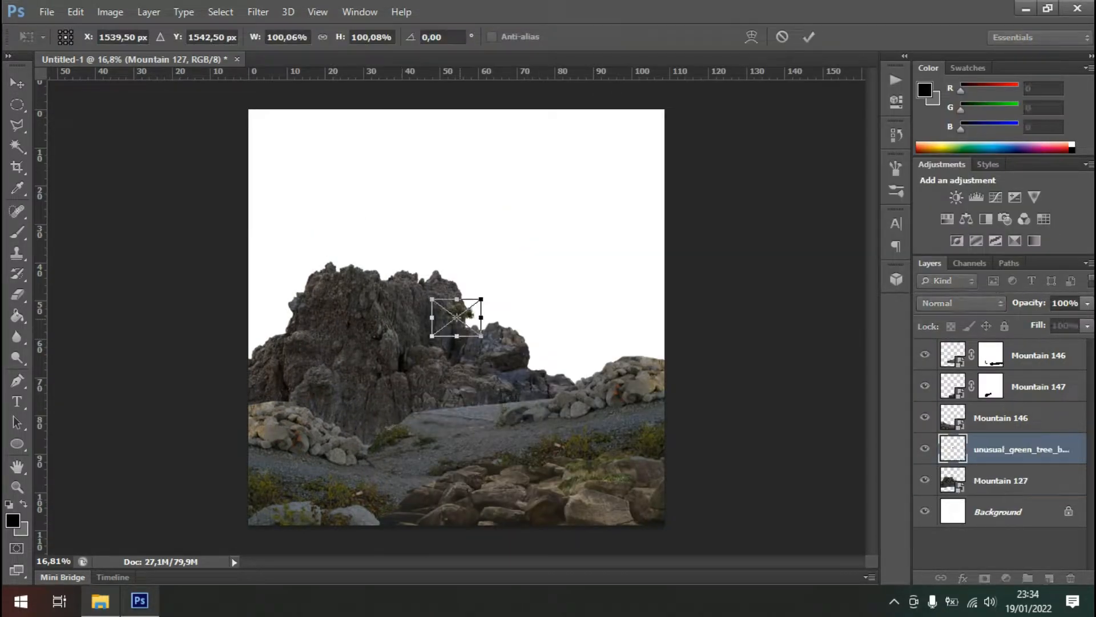
drag(481, 298, 666, 160)
right_click(632, 247)
click(663, 468)
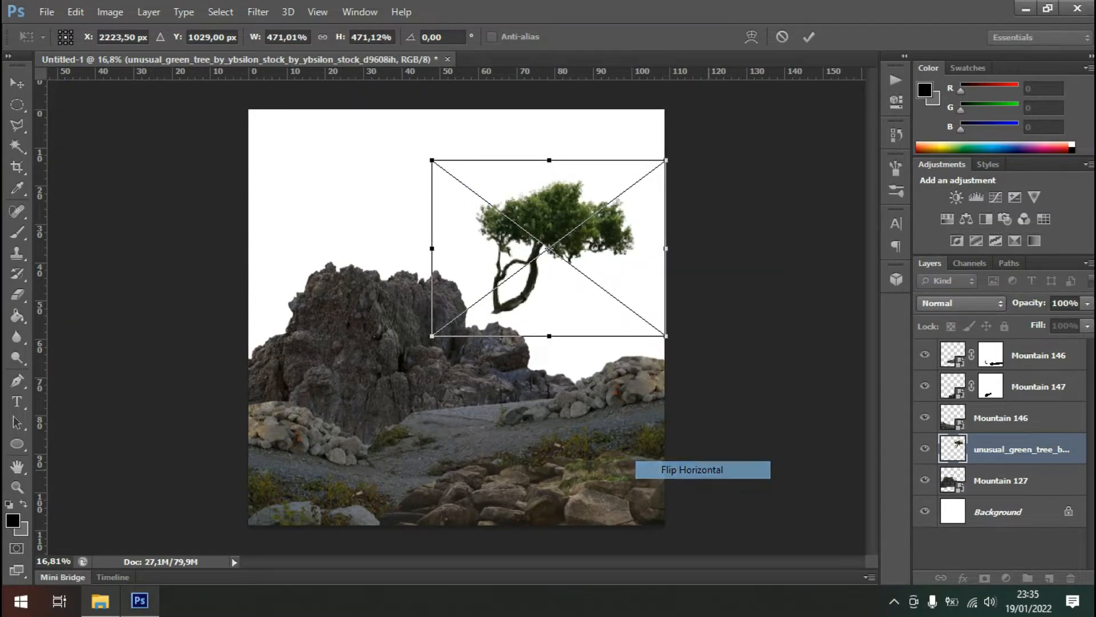
key(Return)
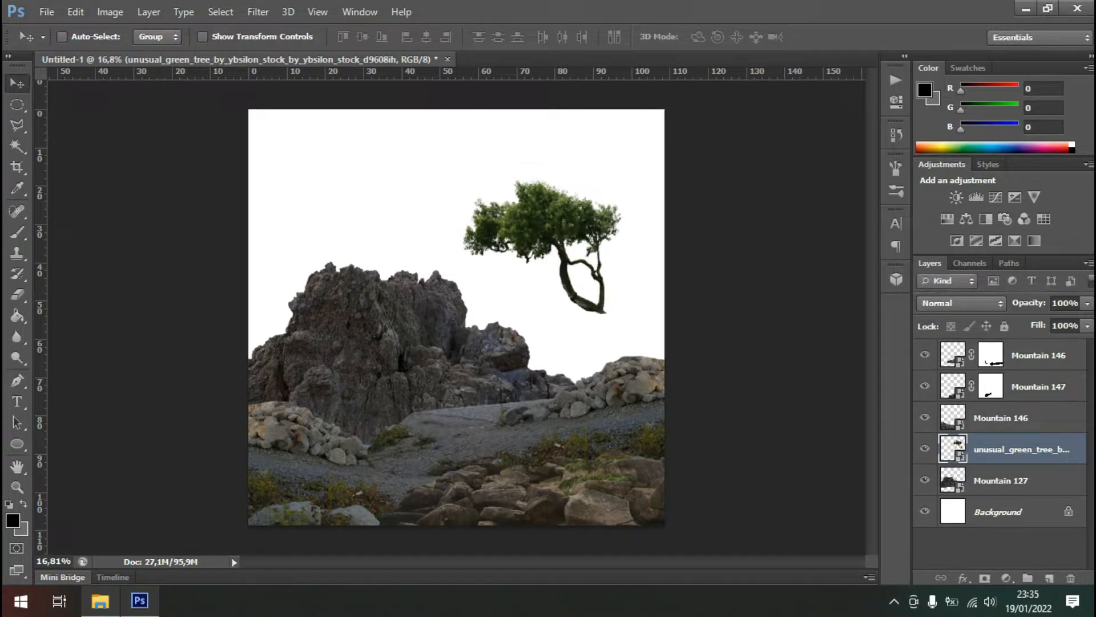
Move the tree layer directly below the topmost Mountain 146 and lower the trunk's base behind the rock pile.
key(ctrl+shift+bracketright)
drag(580, 242, 587, 300)
key(ctrl+bracketleft)
drag(613, 303, 614, 308)
scroll(608, 343, down, 1)
scroll(608, 336, up, 1)
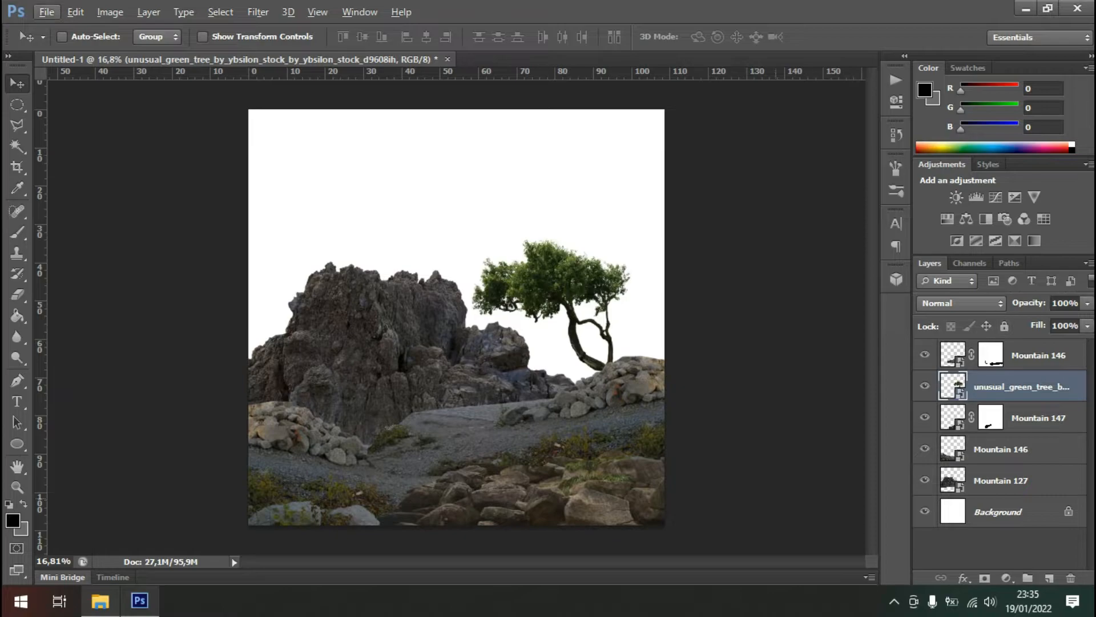
Place the swinging_boy image above the tree layer, enlarged to about 1003% and rotated about 8°.
key(alt+Tab)
drag(992, 257, 342, 320)
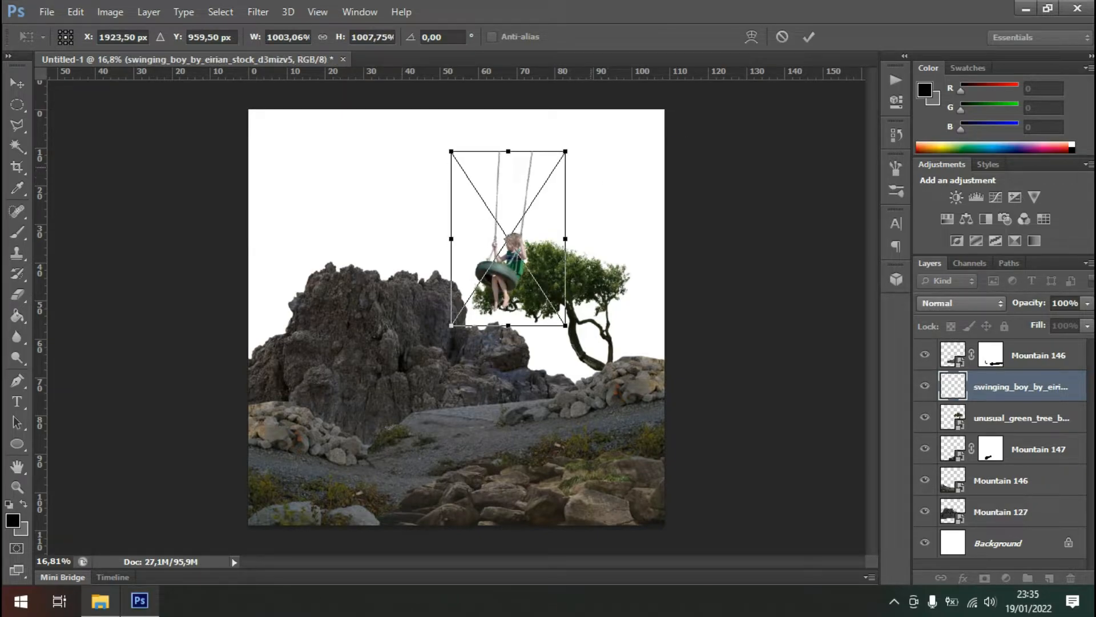
drag(540, 130, 555, 135)
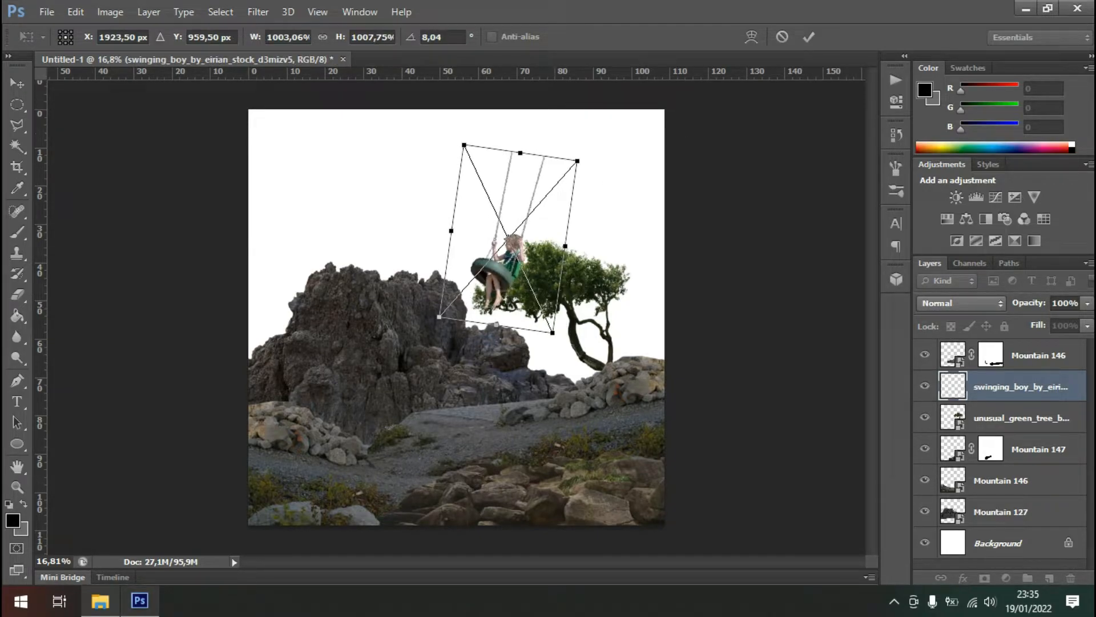
key(Return)
Scale the swinging boy to about 815% and hang him under the tree's branches, with his layer below the tree layer.
drag(502, 274, 517, 381)
key(ctrl+t)
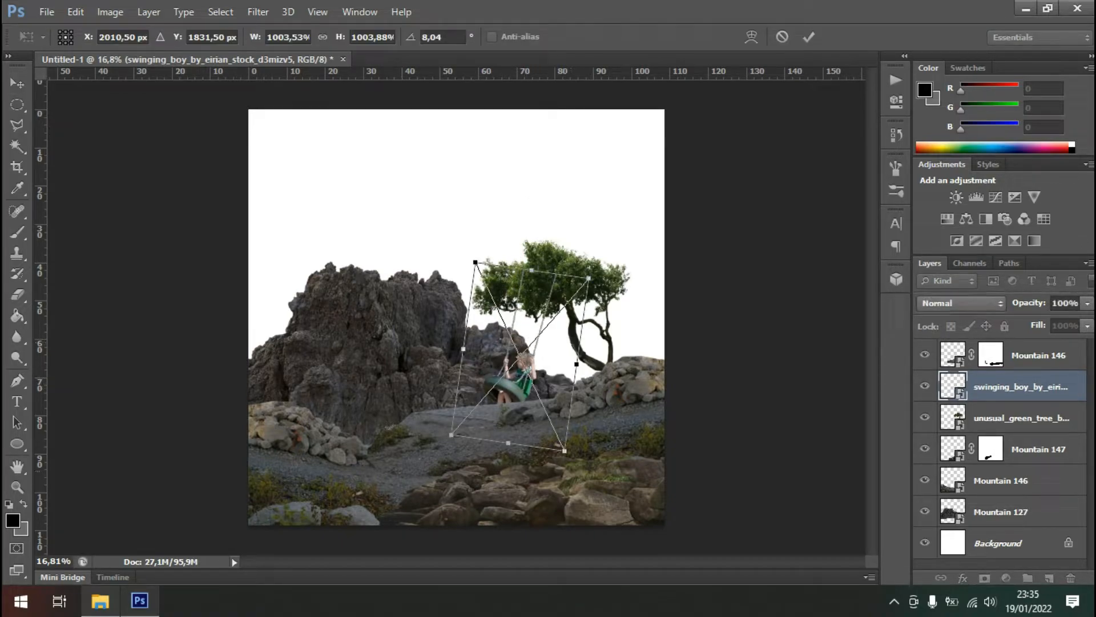
drag(564, 450, 547, 415)
drag(539, 310, 548, 319)
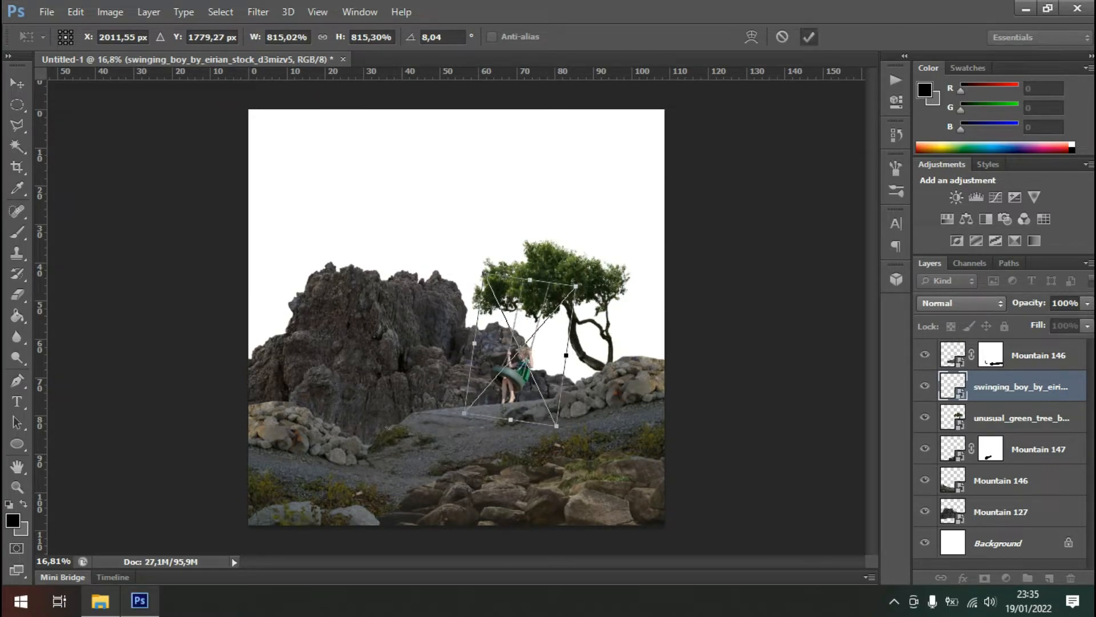
click(809, 37)
drag(1021, 386, 1021, 428)
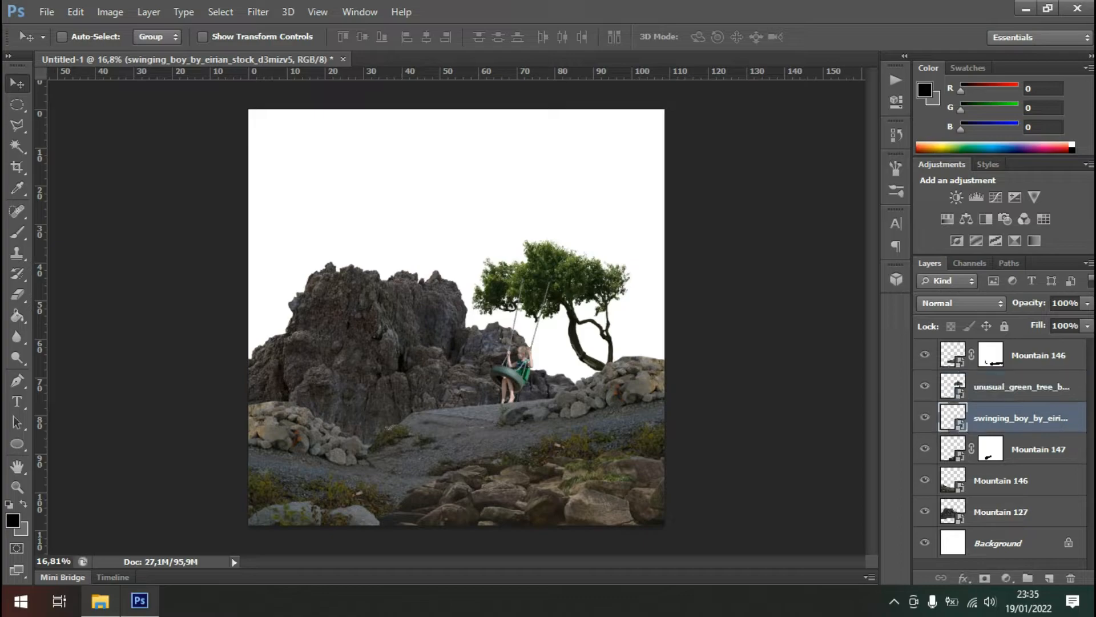
drag(515, 370, 523, 368)
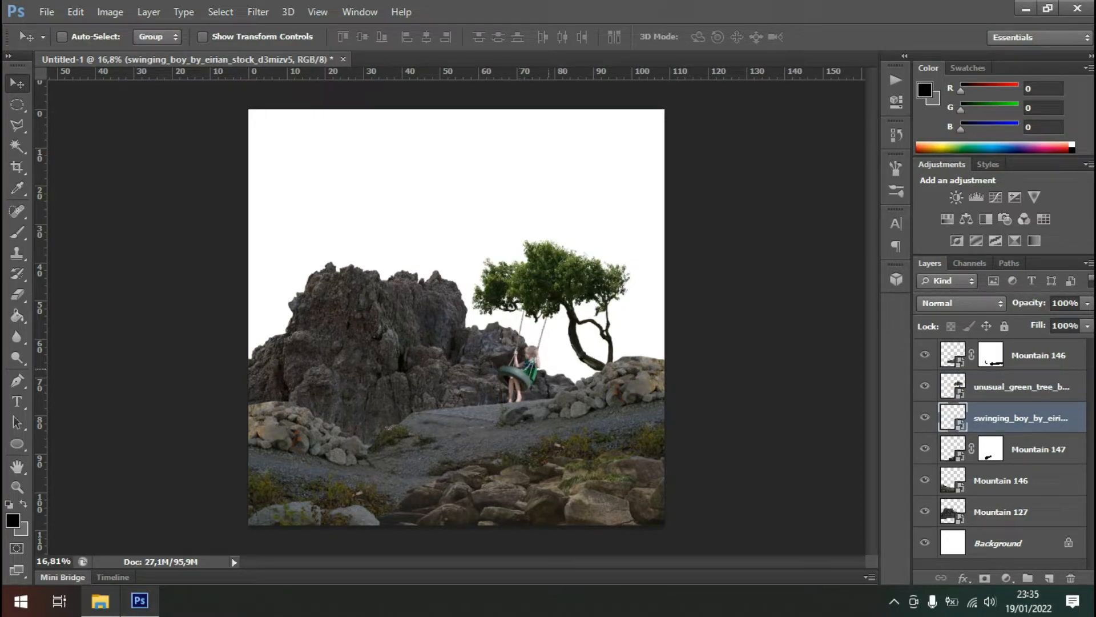
Enlarge the tree to about 622% and reposition it so the trunk's base meets the rock pile.
click(1021, 387)
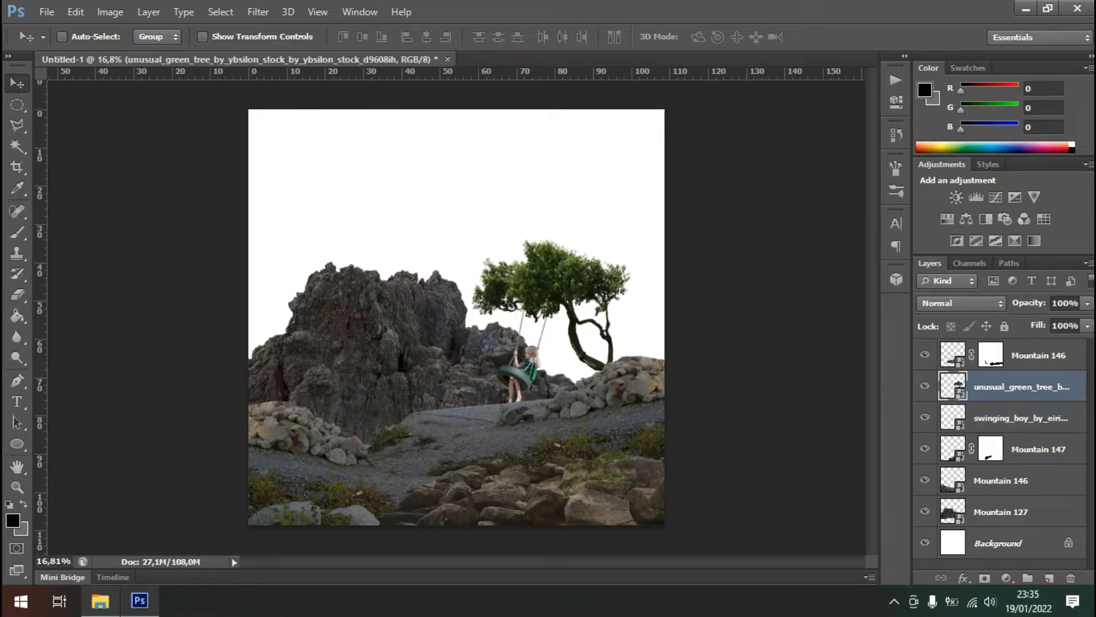
drag(588, 292, 588, 289)
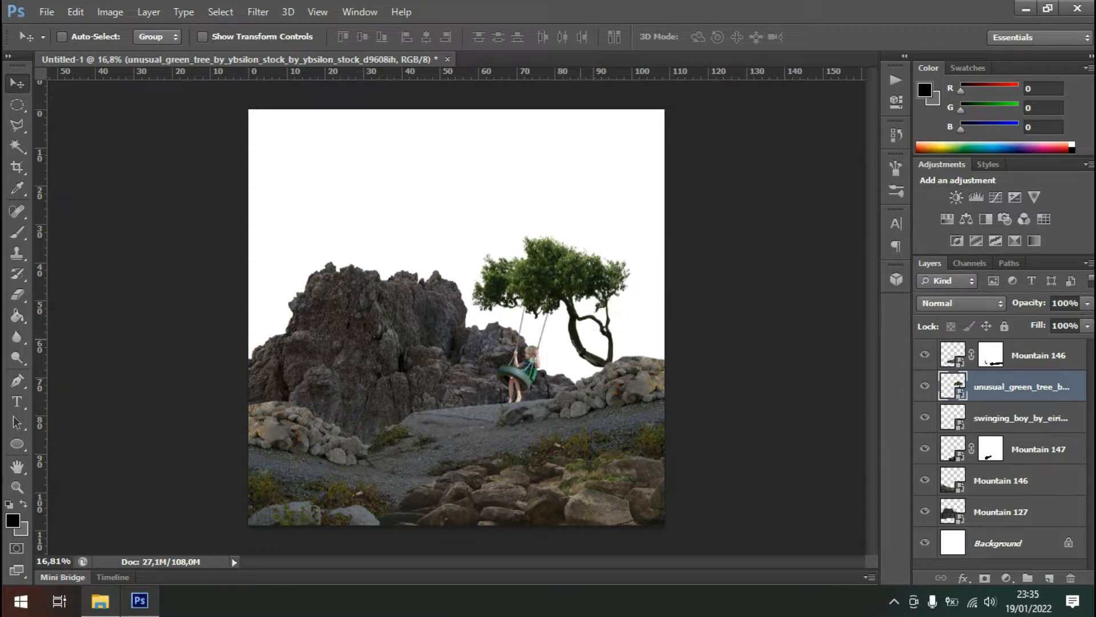
key(ctrl+t)
drag(441, 216, 365, 159)
drag(639, 273, 655, 276)
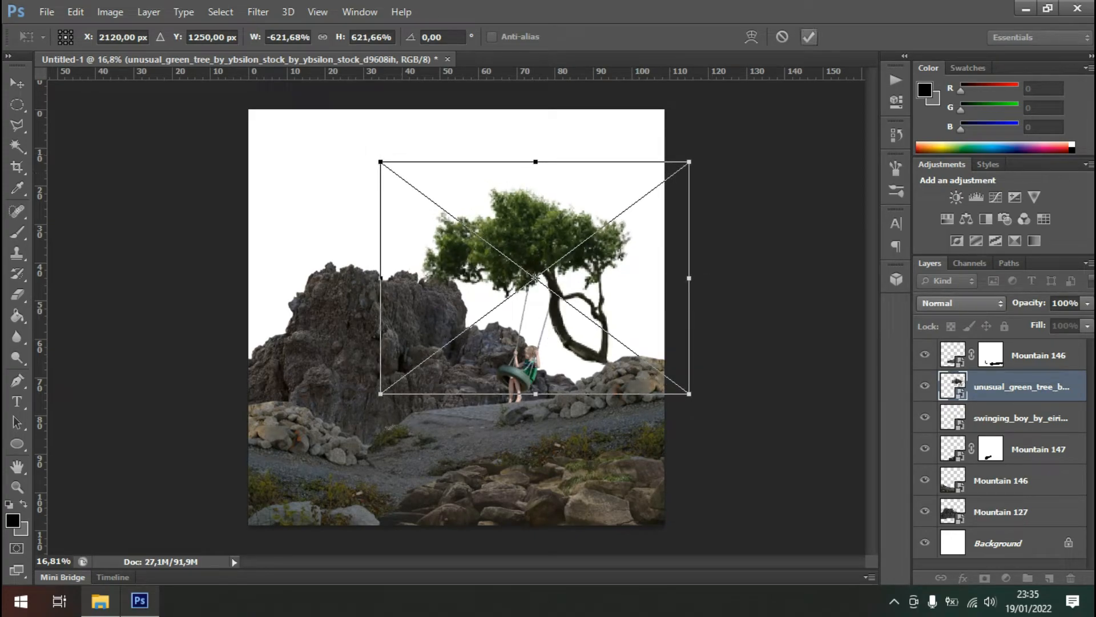
key(Return)
drag(585, 283, 597, 286)
Raise the swinging boy closer to the branches and set his rotation to about 3.5°.
click(1019, 418)
mouse_move(505, 359)
mouse_down()
mouse_move(491, 342)
mouse_move(506, 342)
mouse_up()
key(ctrl+t)
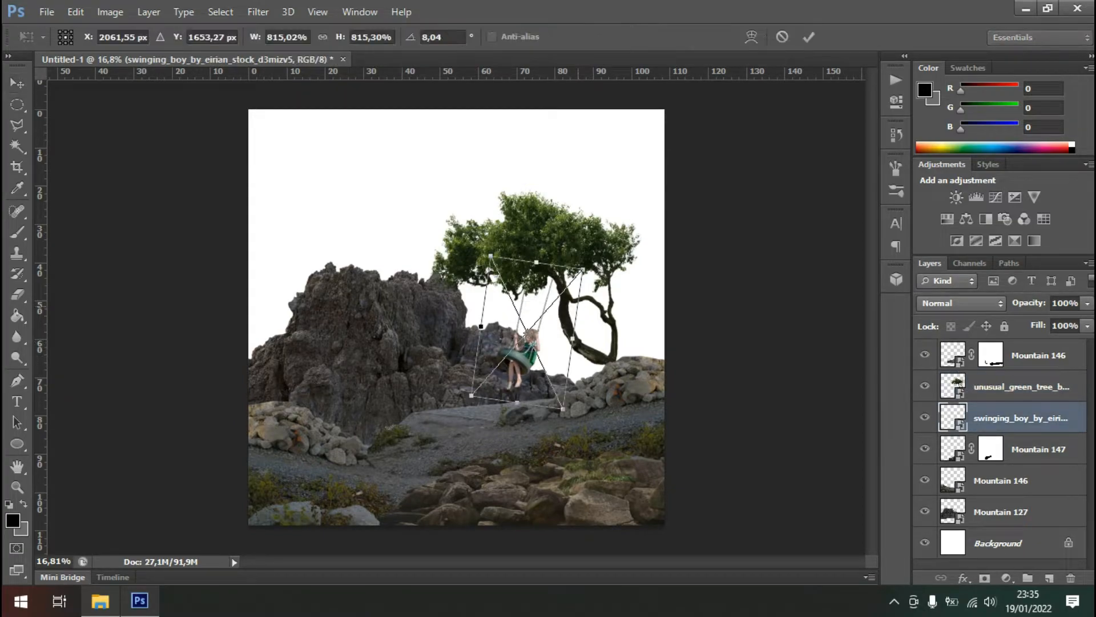
drag(572, 201, 561, 197)
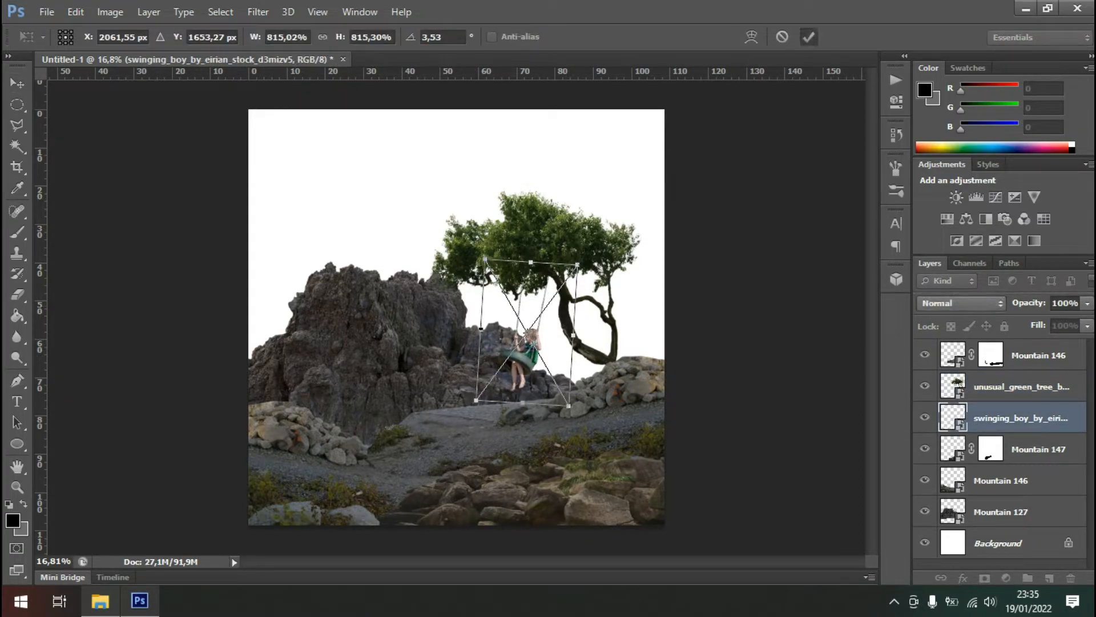
key(Return)
Inspect how the swing ropes meet the tree and how the whole composition looks.
scroll(457, 316, up, 1)
scroll(566, 113, up, 3)
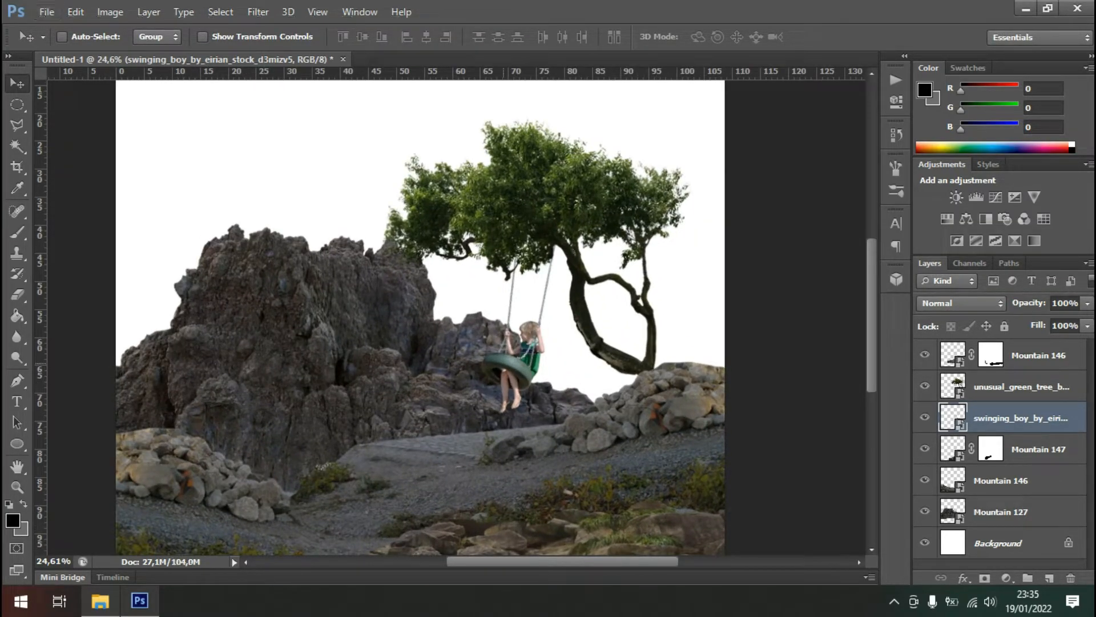
scroll(456, 317, down, 2)
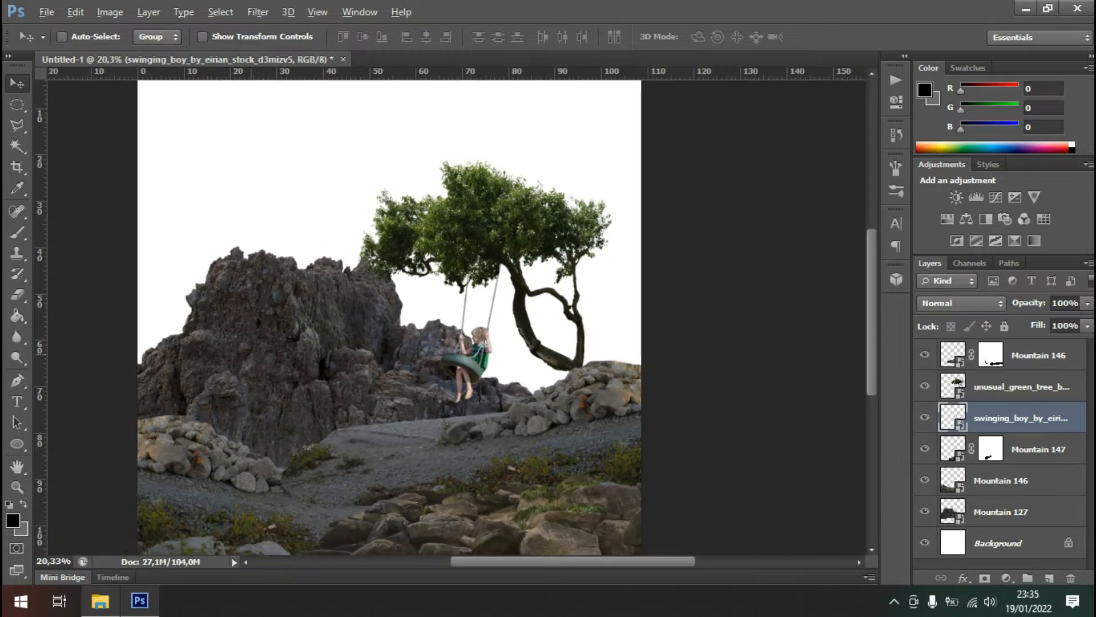
scroll(456, 316, down, 1)
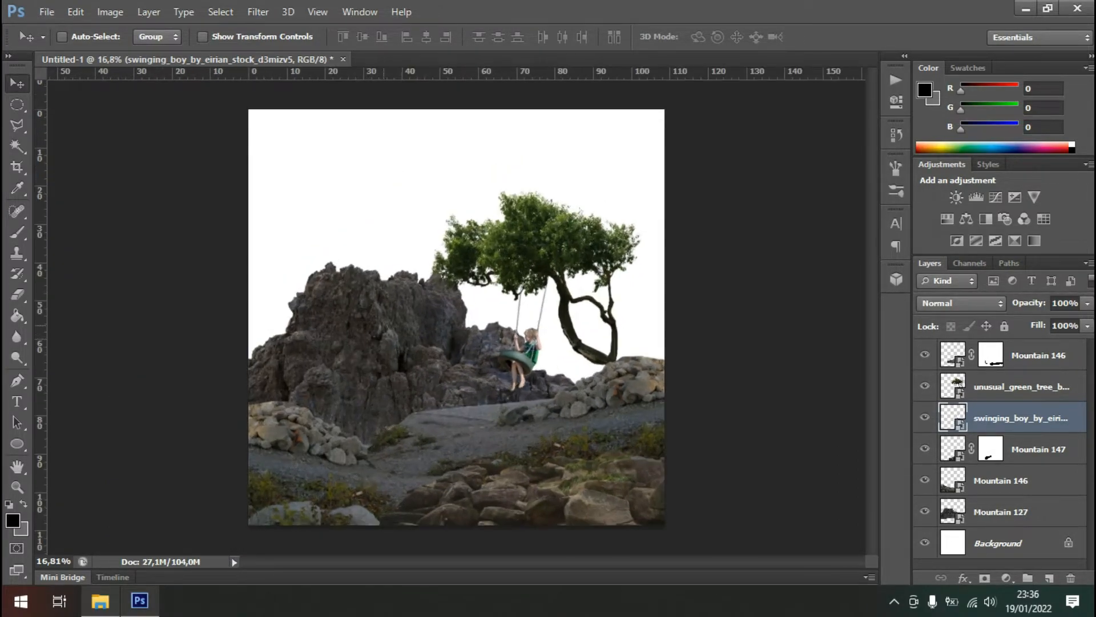
scroll(457, 317, up, 1)
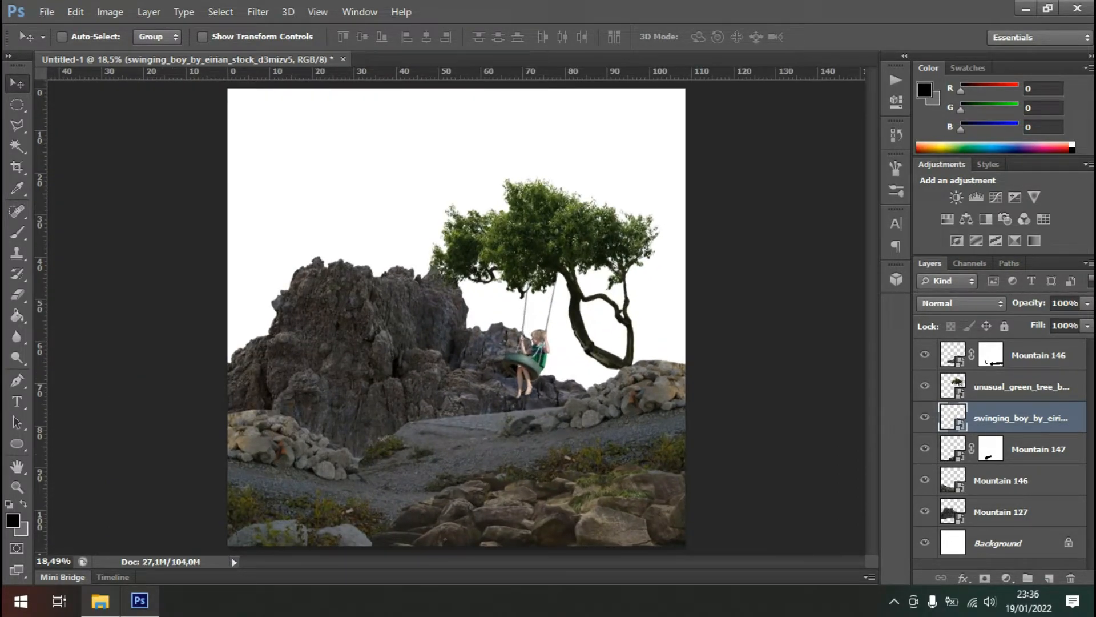
click(1039, 355)
scroll(453, 359, down, 1)
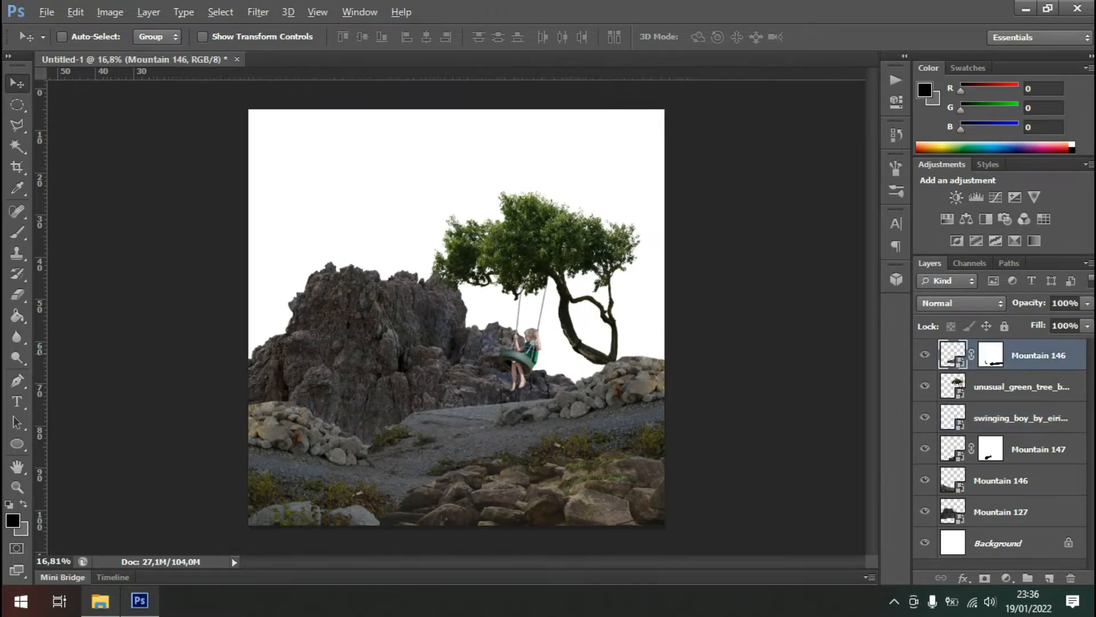
scroll(453, 359, up, 1)
scroll(457, 317, down, 1)
scroll(457, 317, up, 1)
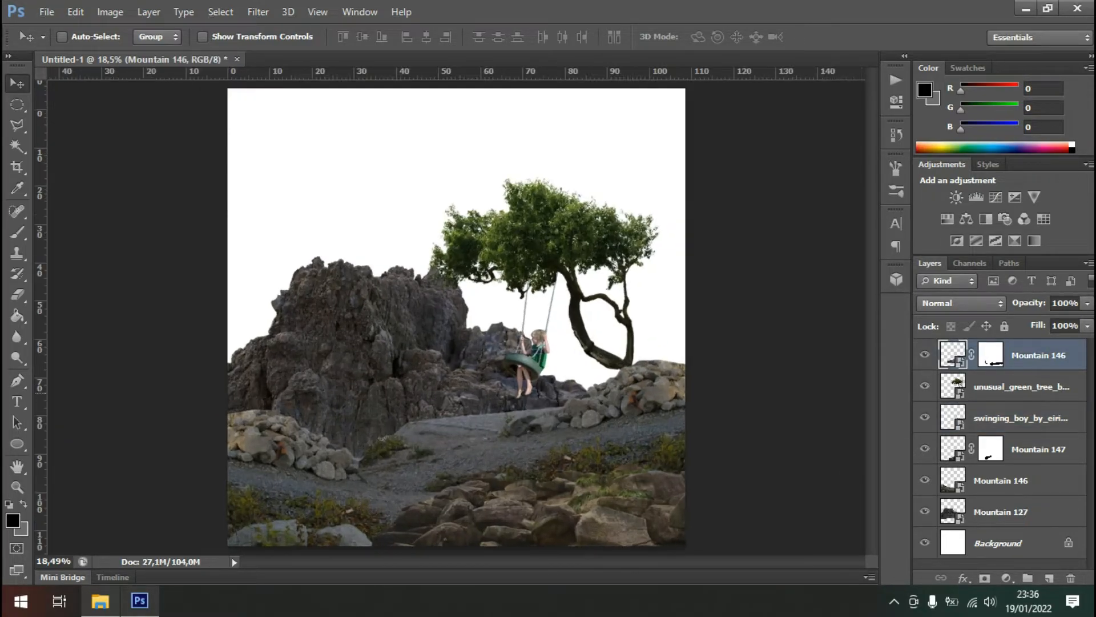
Group all layers except Background and name the group Object.
key(ctrl+alt+a)
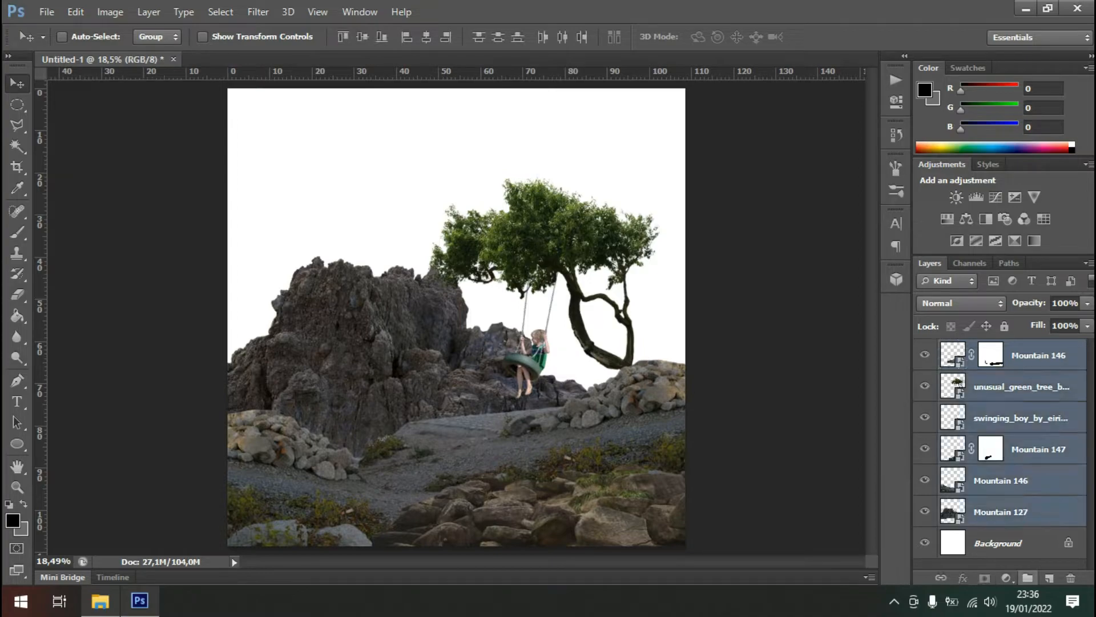
click(1027, 578)
double_click(988, 348)
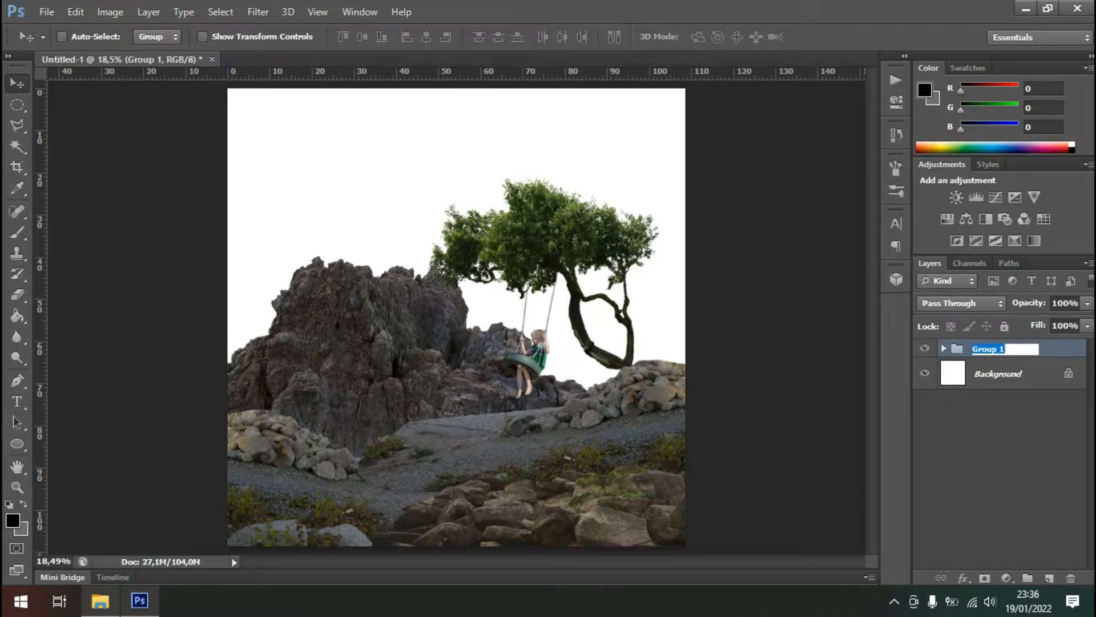
key(Return)
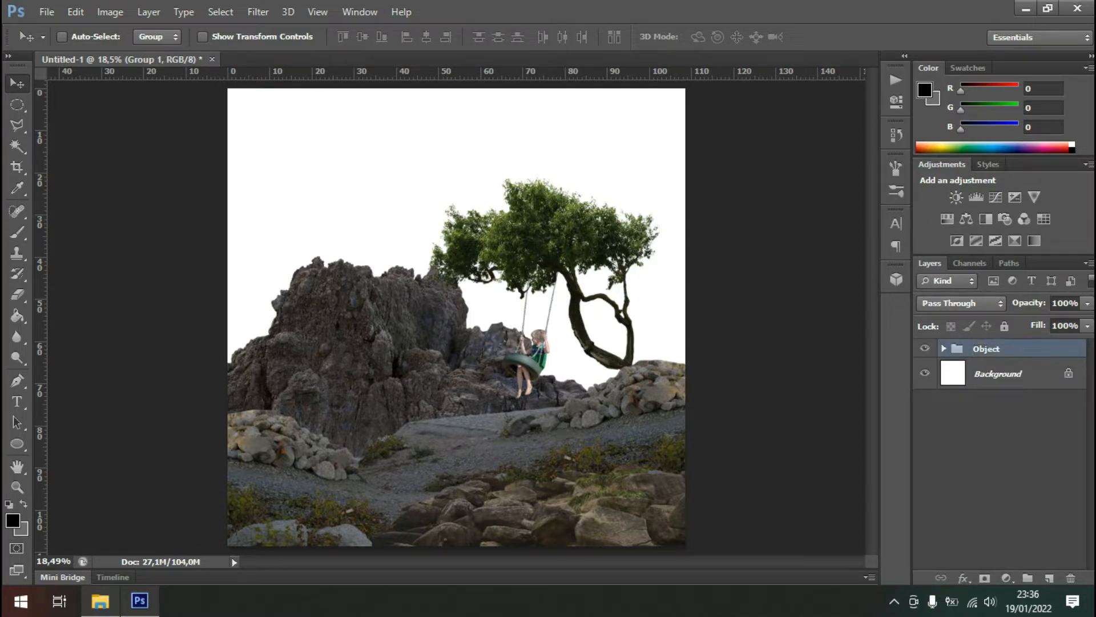
Create an empty group named Bg directly above the Background layer.
click(998, 374)
click(1028, 577)
double_click(988, 367)
text(Bg)
key(Return)
Place sky-1281662.png and scale it to about 235%, aligned to the canvas's upper right corner.
click(100, 601)
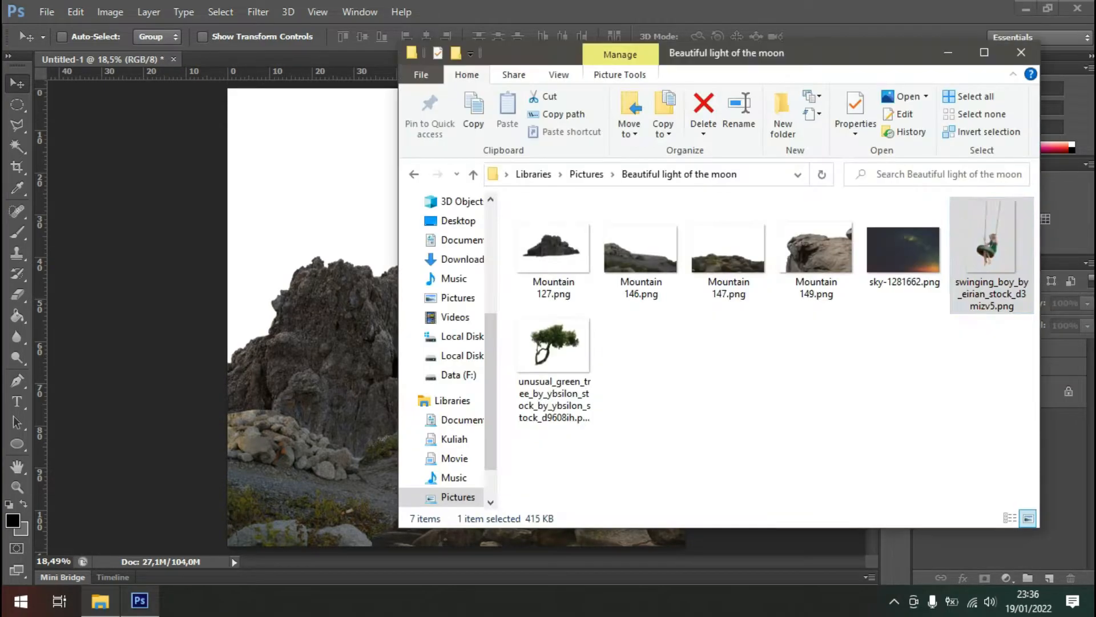
drag(903, 249, 348, 302)
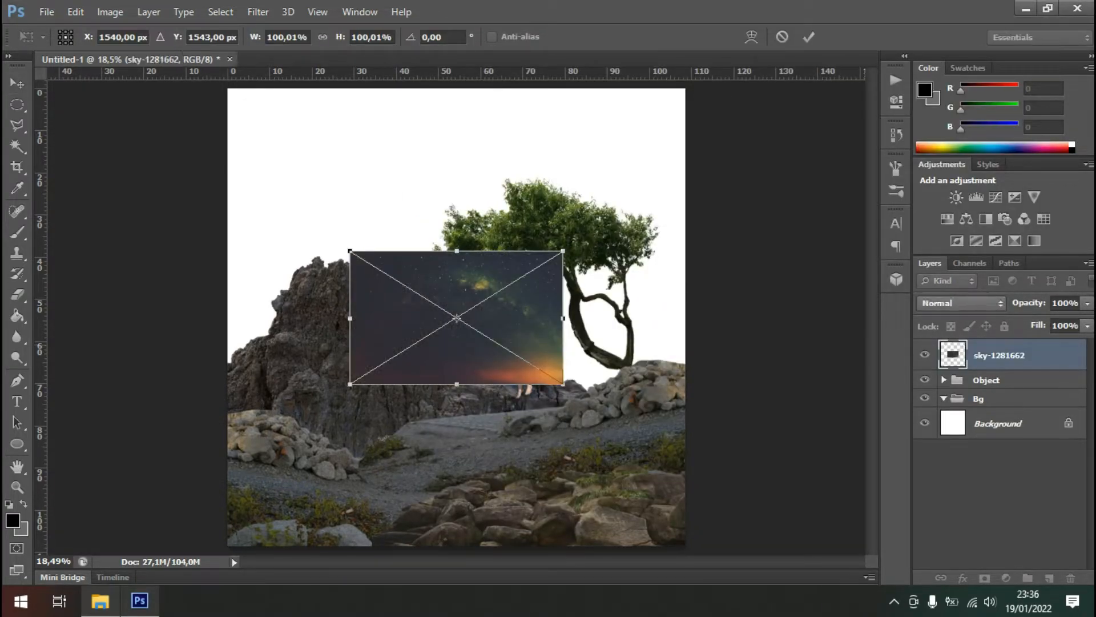
key(ctrl+minus)
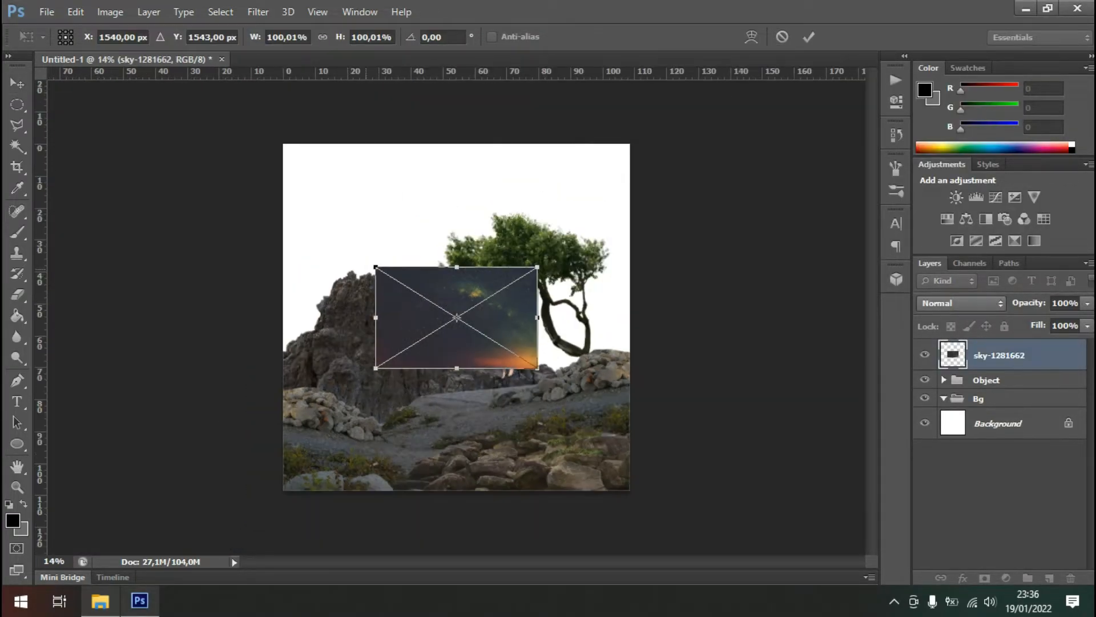
drag(375, 267, 140, 120)
drag(526, 269, 619, 293)
drag(631, 392, 613, 379)
mouse_move(600, 343)
mouse_down()
mouse_move(616, 332)
mouse_move(617, 348)
mouse_up()
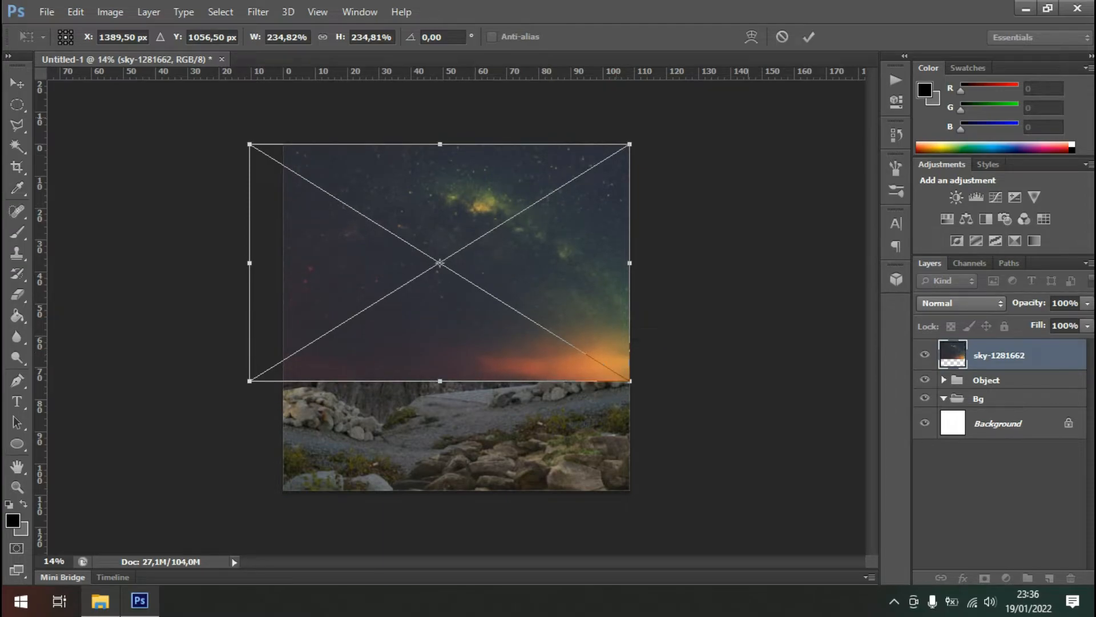
click(809, 36)
Move the sky-1281662 layer into the Bg group behind the Object group.
drag(1006, 356, 1007, 399)
scroll(535, 287, down, 1)
scroll(522, 287, up, 1)
scroll(460, 315, up, 1)
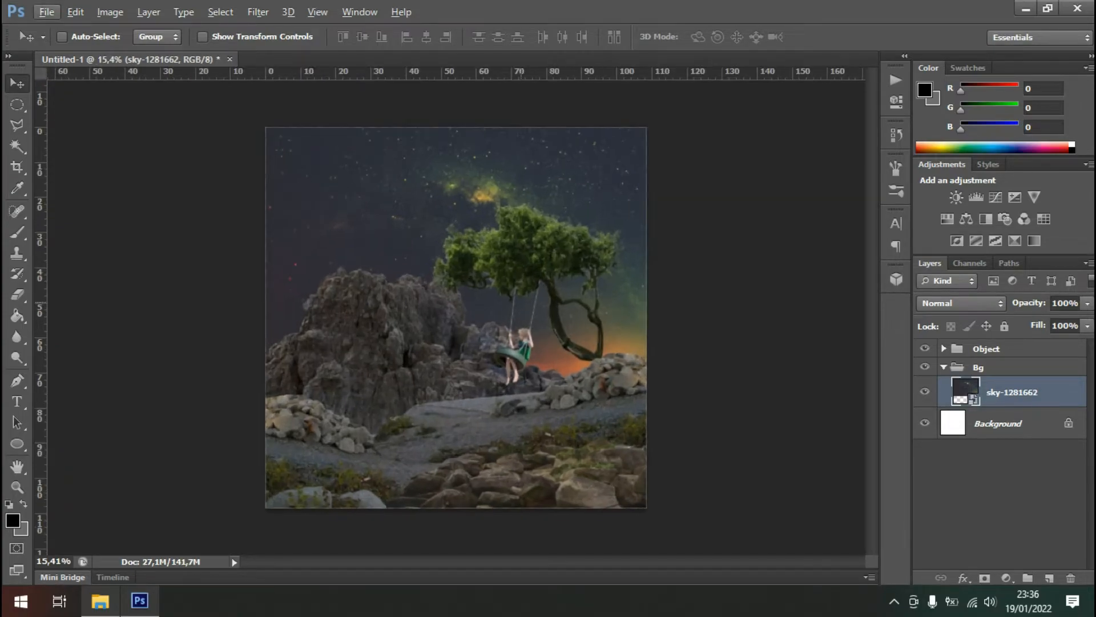
scroll(456, 318, up, 1)
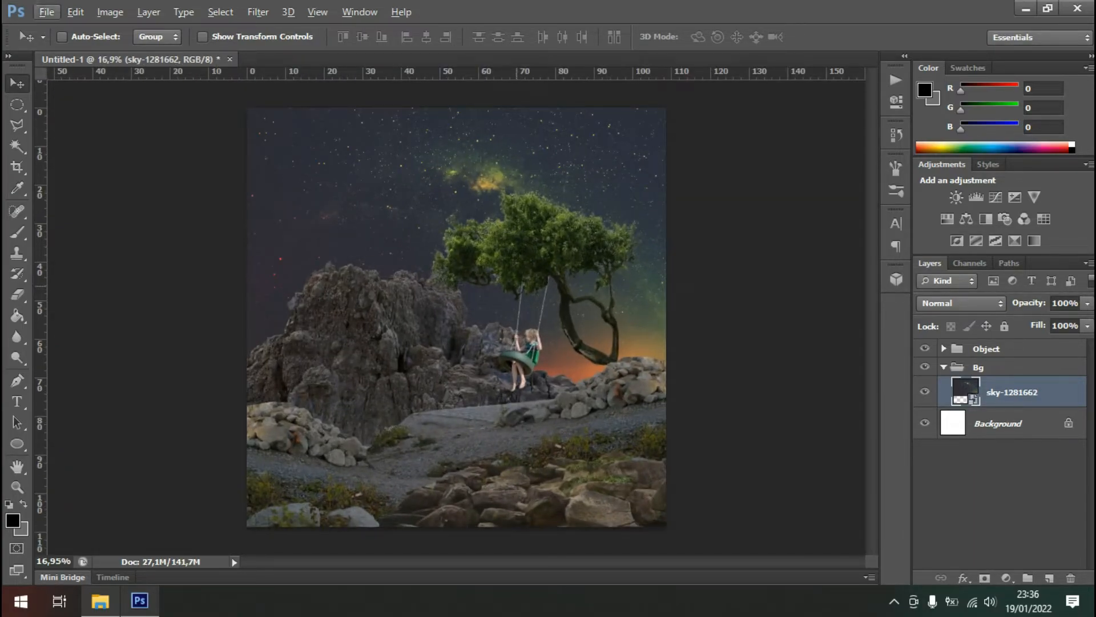
Shift the sky slightly upward and resize it to about 229% width and 232% height, flush with the canvas's top edge.
drag(521, 250, 520, 235)
key(ctrl+t)
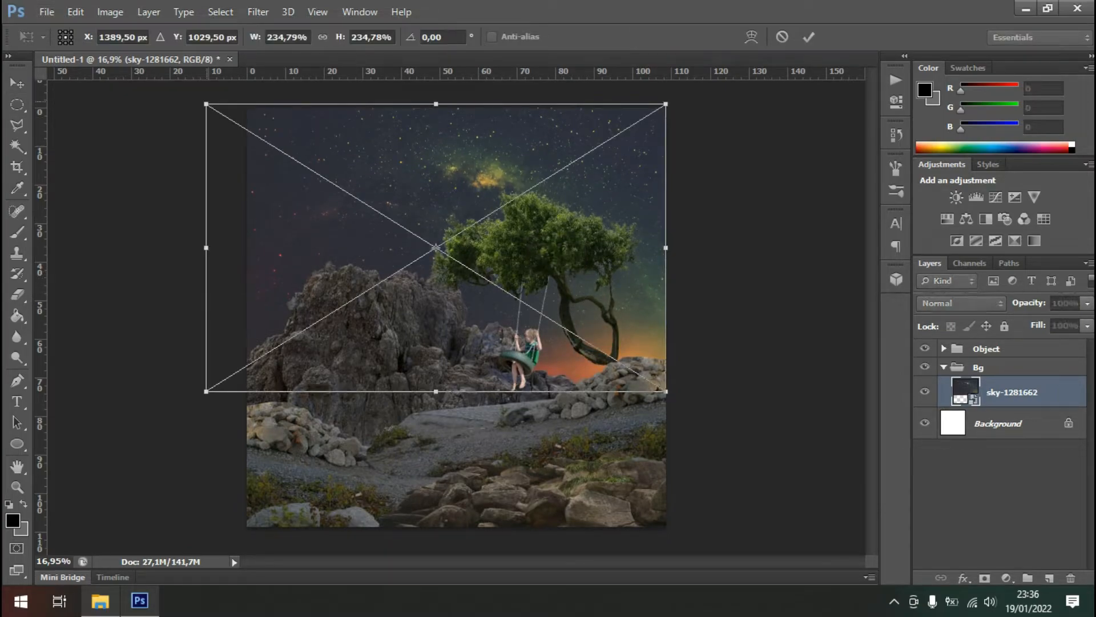
mouse_move(206, 104)
mouse_down()
mouse_move(227, 108)
mouse_move(217, 108)
mouse_up()
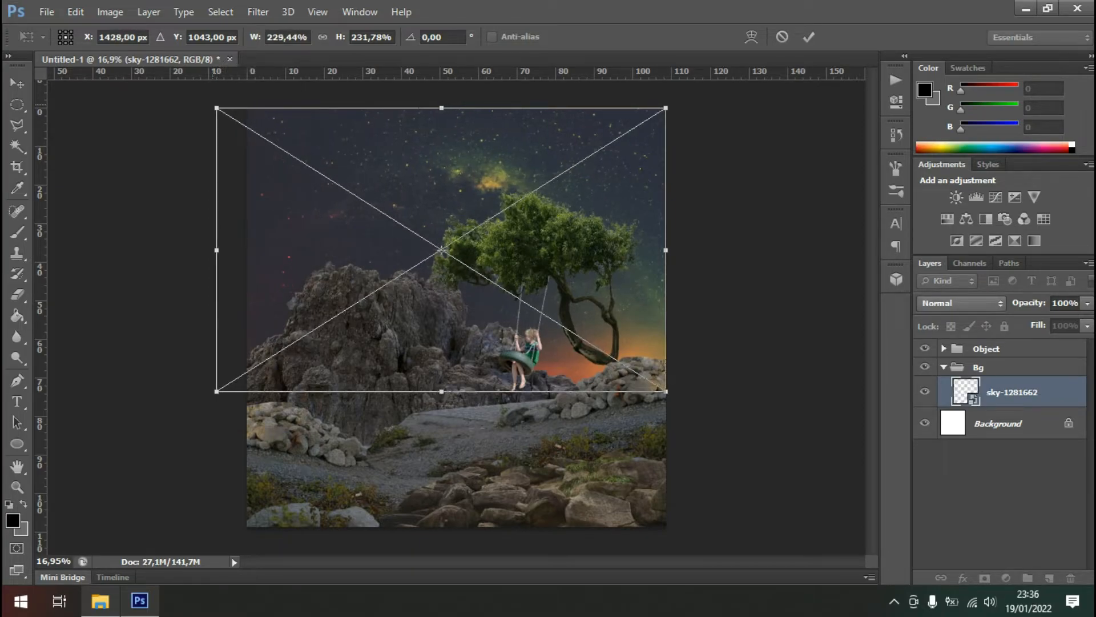
key(Return)
key(ctrl+0)
scroll(573, 340, up, 3)
scroll(573, 341, down, 1)
scroll(456, 319, down, 2)
scroll(457, 319, up, 2)
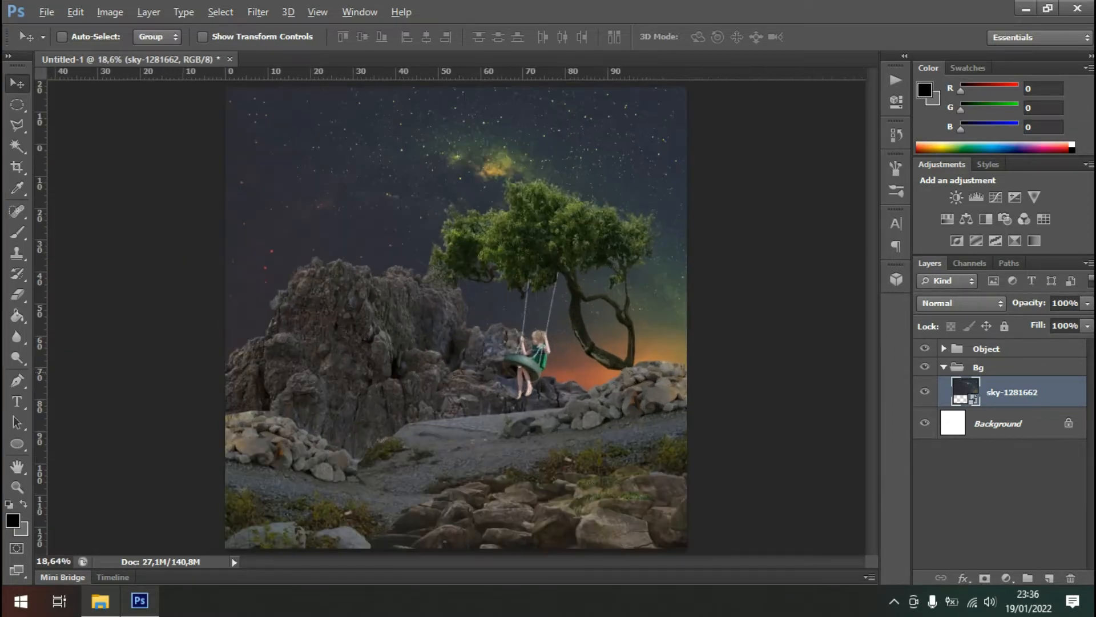
Add a Color Lookup adjustment above the Object group using the 09_Vintage_LUTs_Cold Shade.cube 3D LUT.
click(978, 368)
click(944, 367)
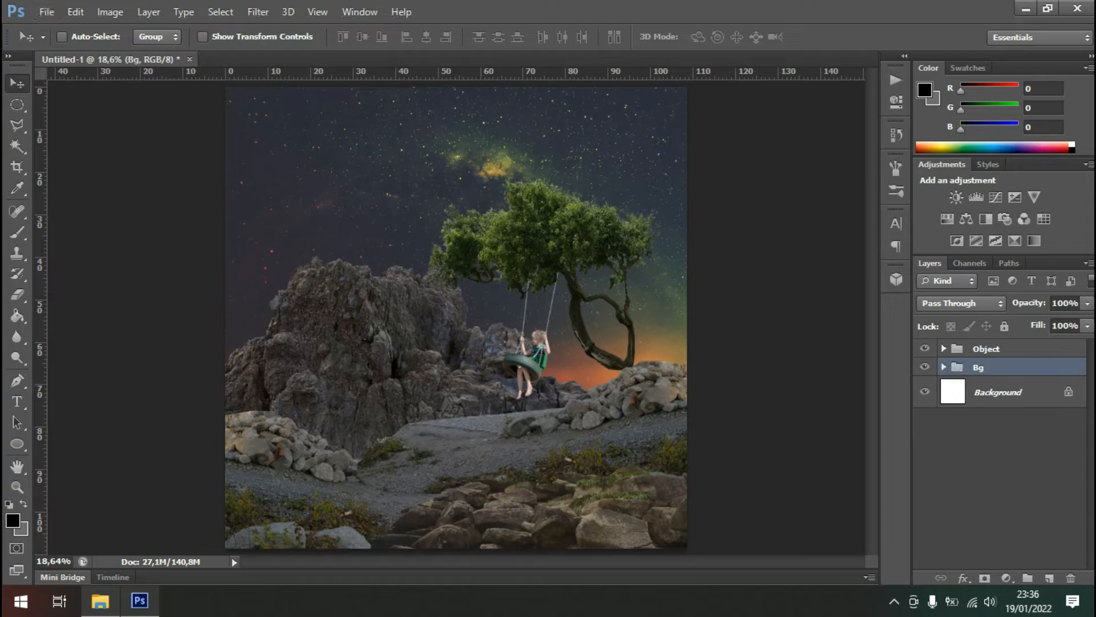
click(986, 349)
click(1000, 485)
click(1006, 578)
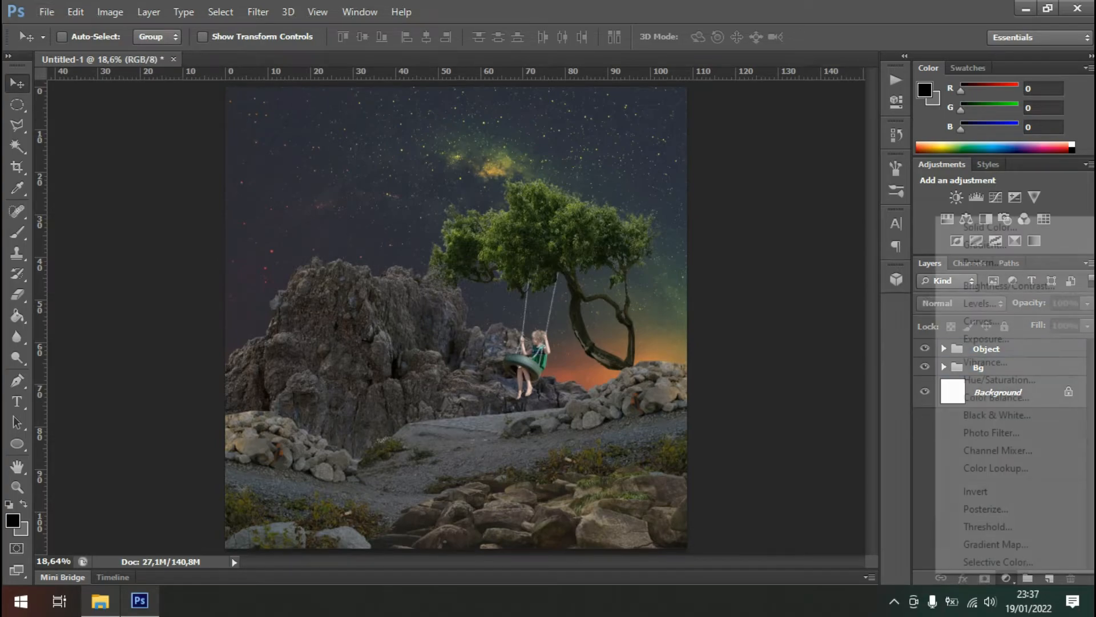
click(996, 467)
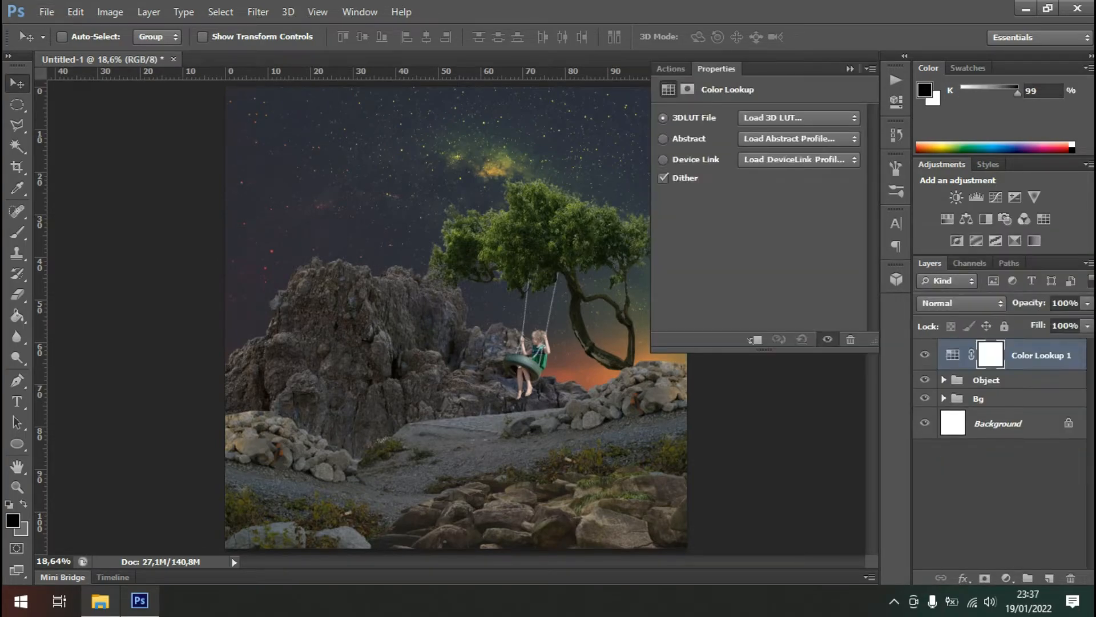
click(798, 117)
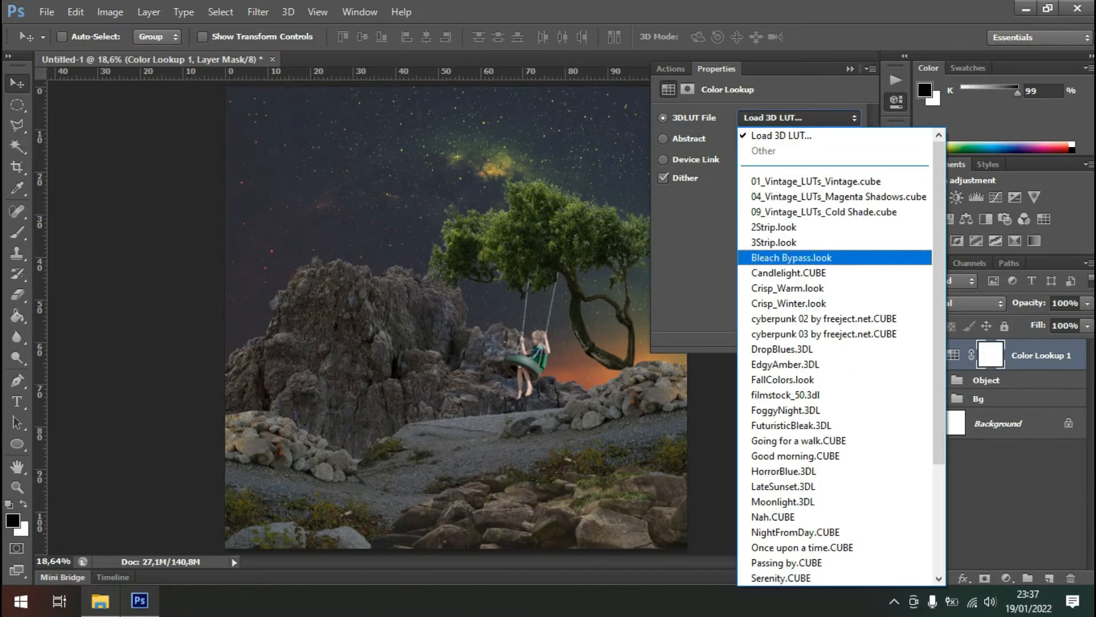
click(765, 257)
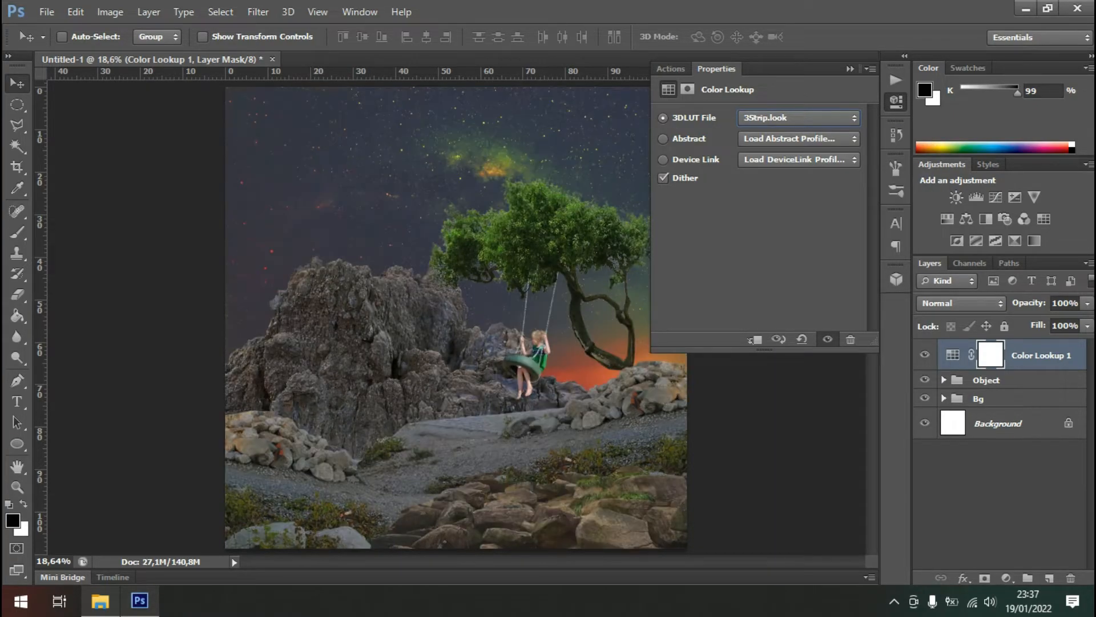
key(Up)
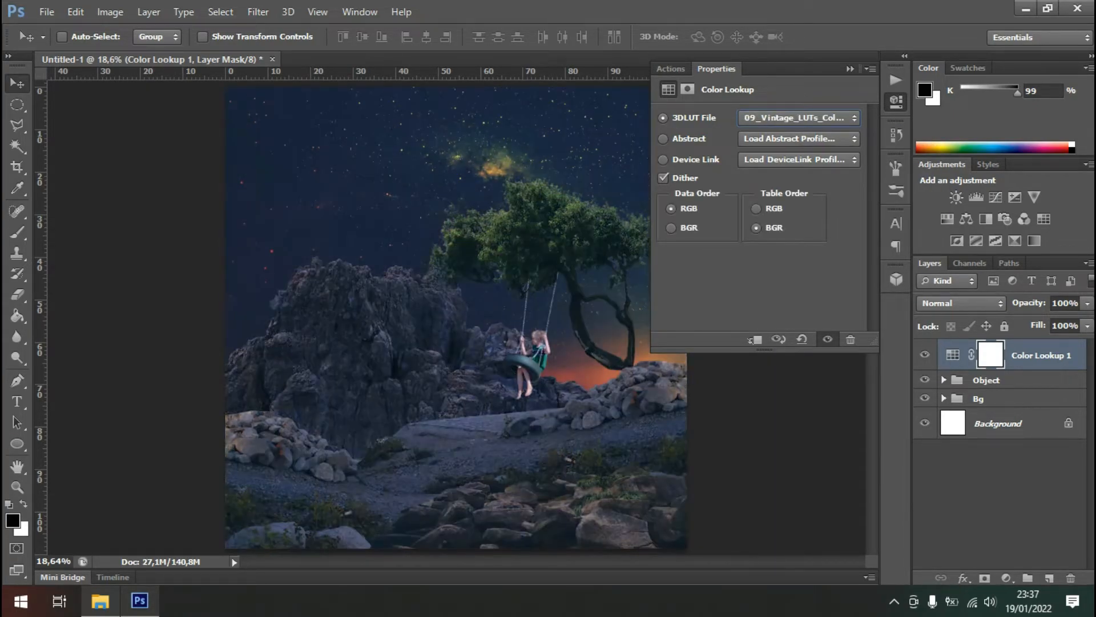
click(851, 68)
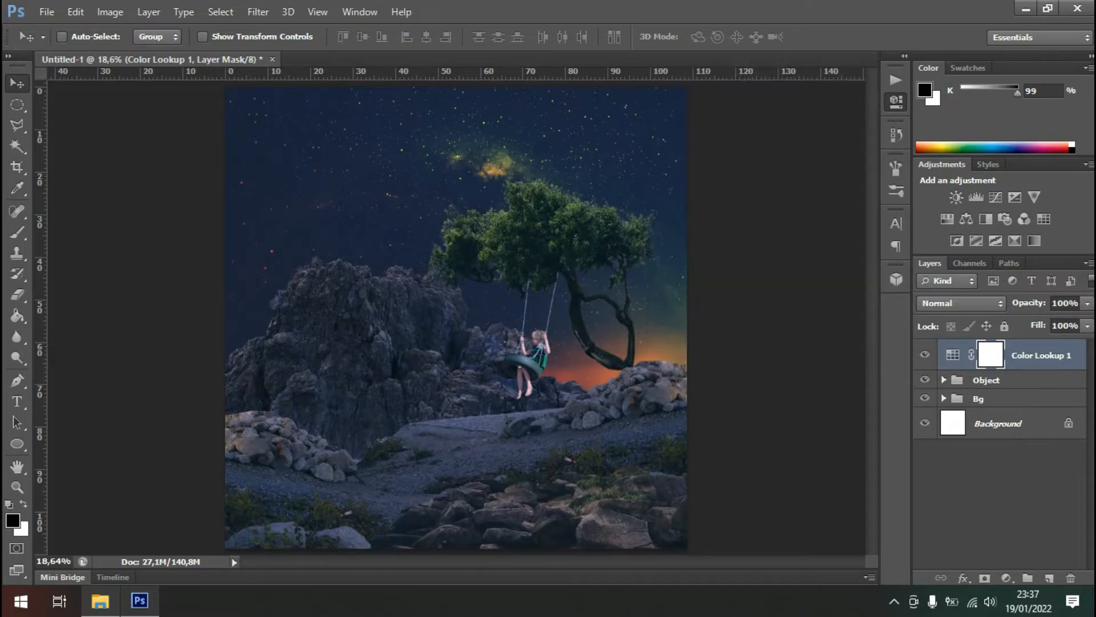
Add a second Color Lookup adjustment above Color Lookup 1 using the Teal and Orange LUT.CUBE file.
click(987, 381)
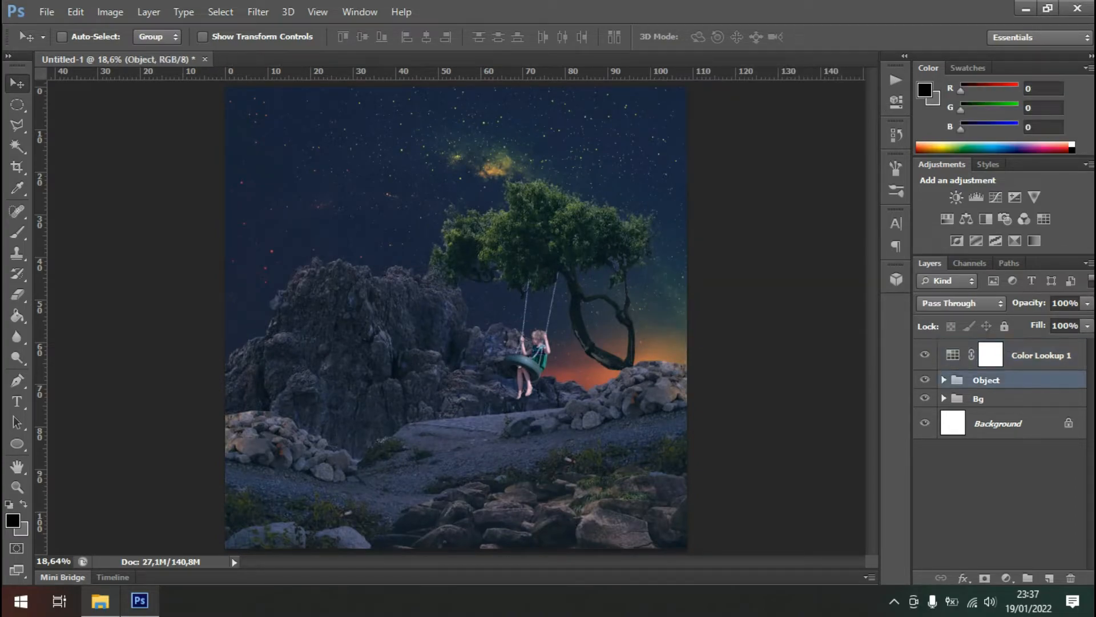
click(990, 354)
click(1006, 577)
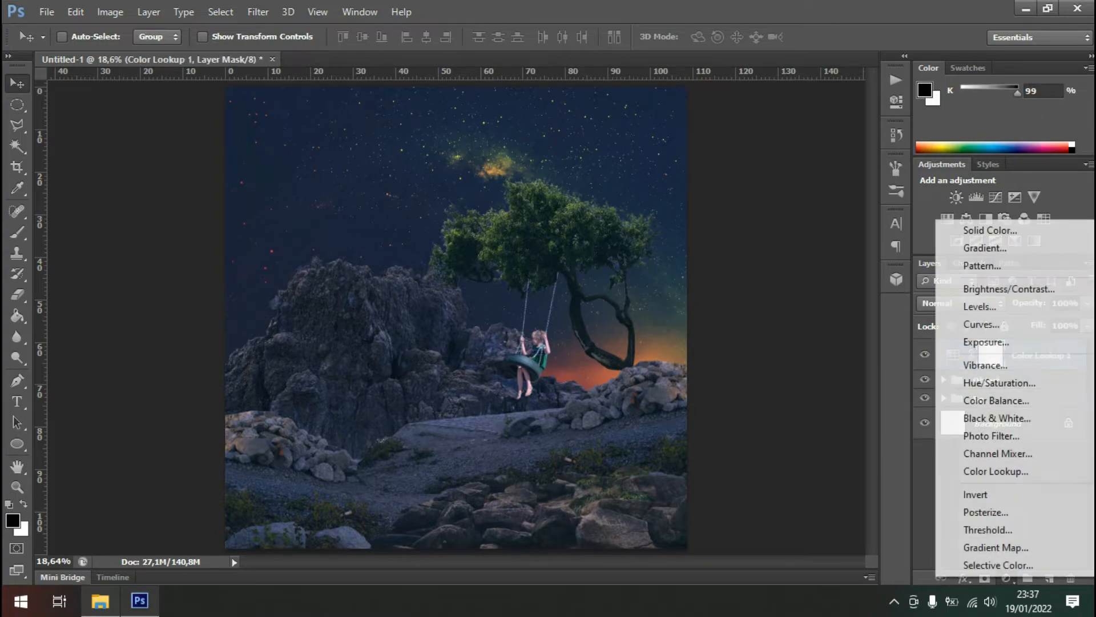
click(996, 471)
click(798, 117)
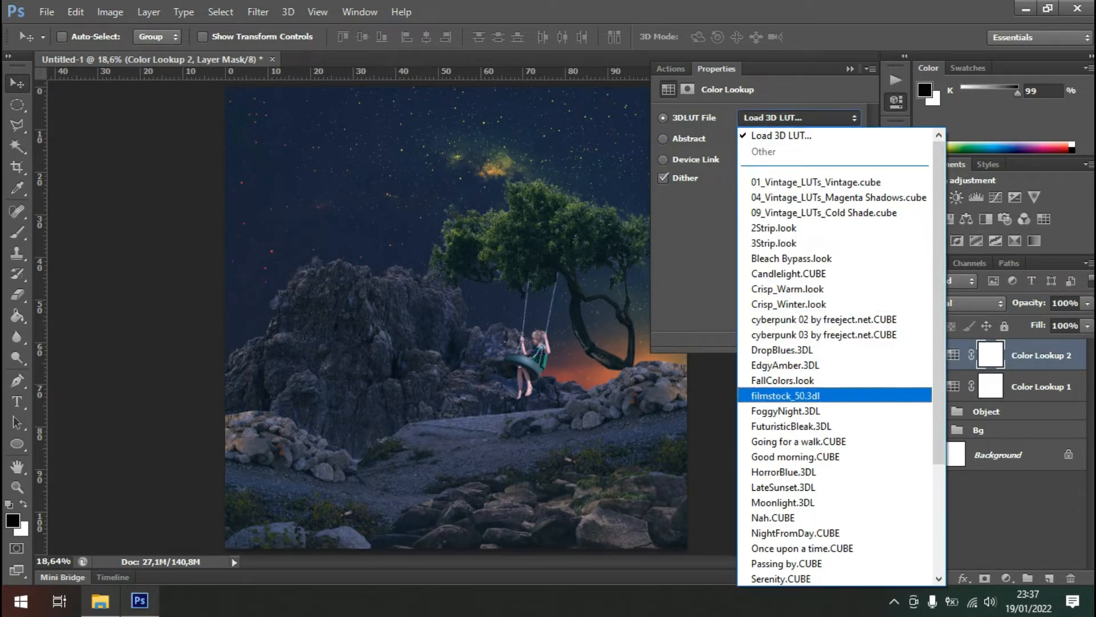
scroll(834, 399, down, 3)
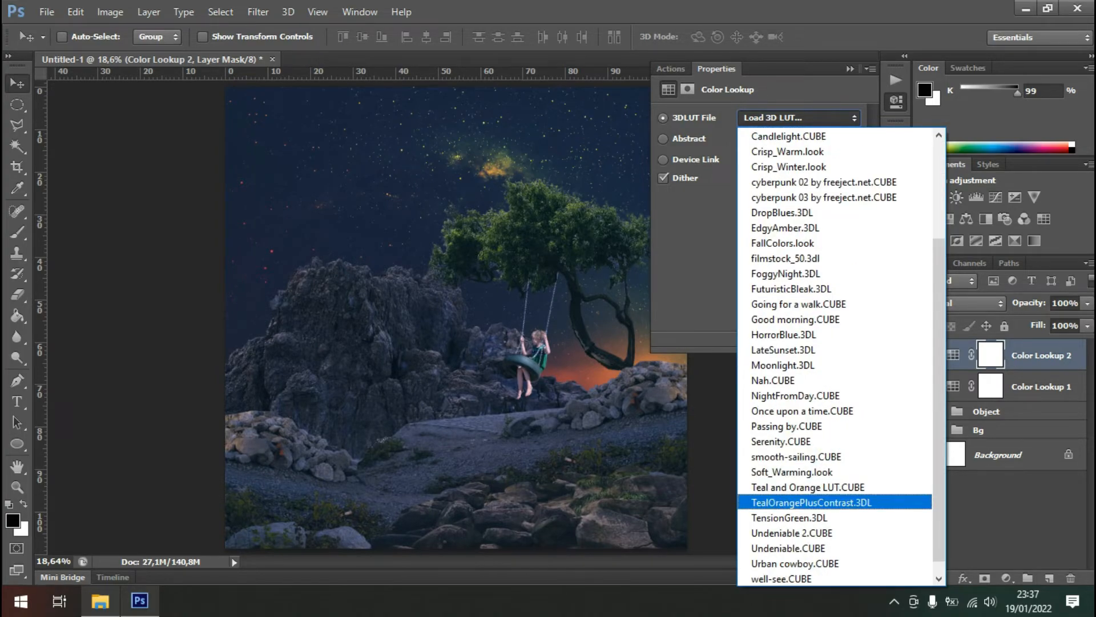
click(808, 487)
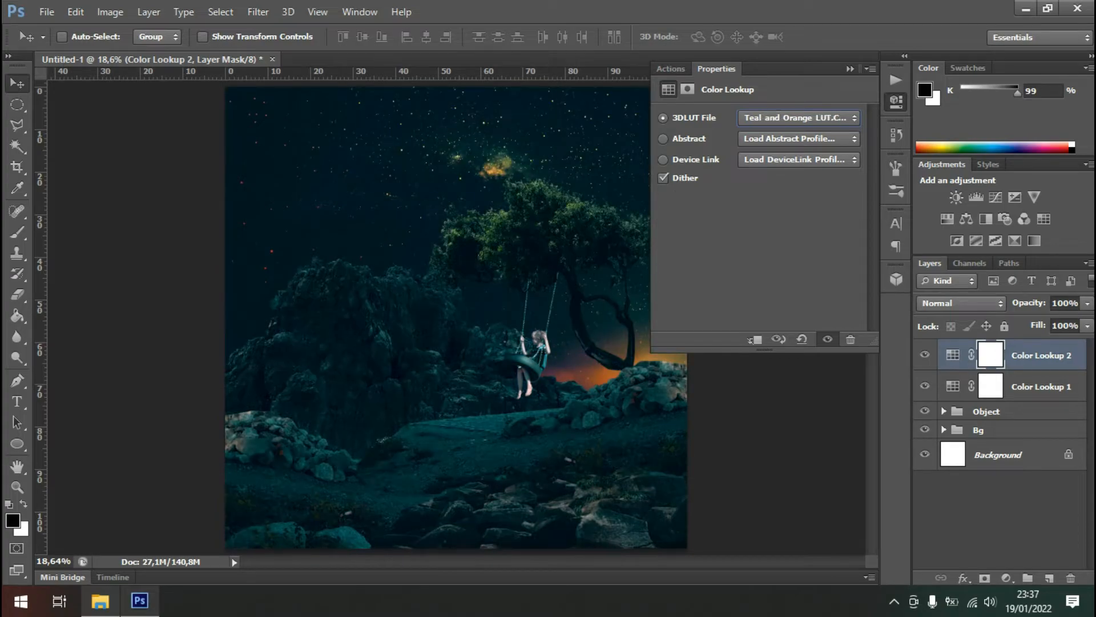
click(896, 101)
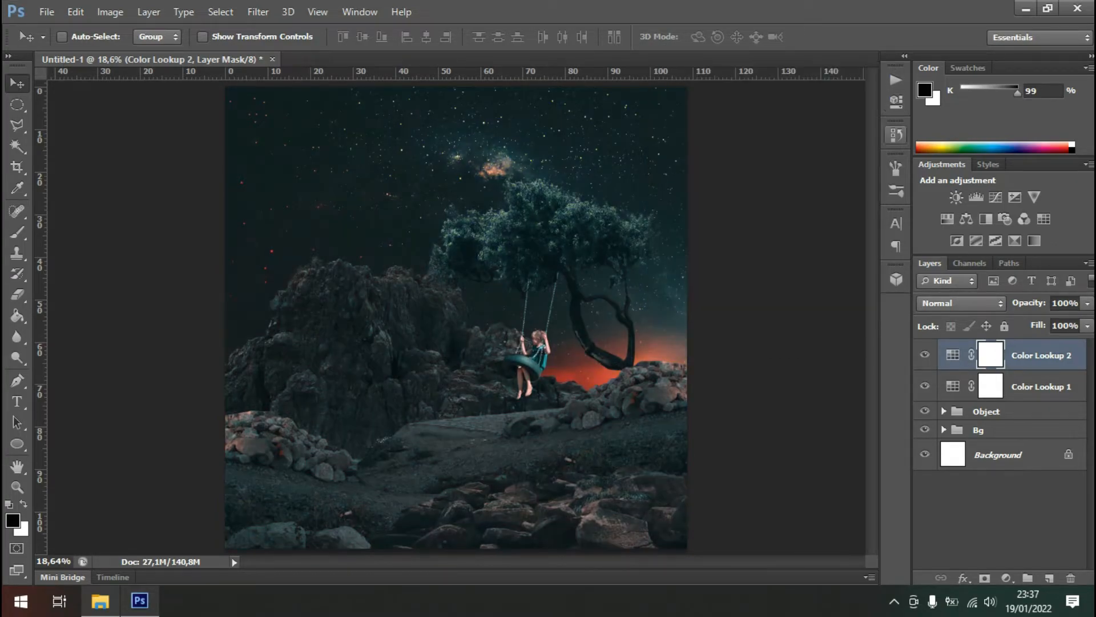
Add a third Color Lookup adjustment on top using DropBlues.3DL and set its opacity to 50%.
click(953, 355)
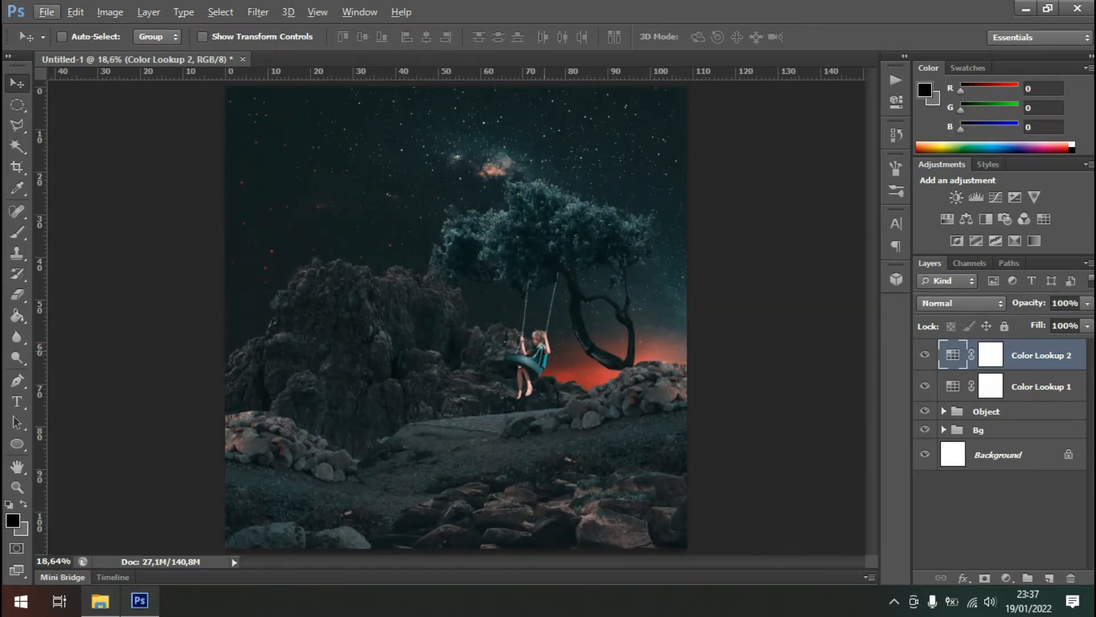
click(1006, 578)
click(970, 467)
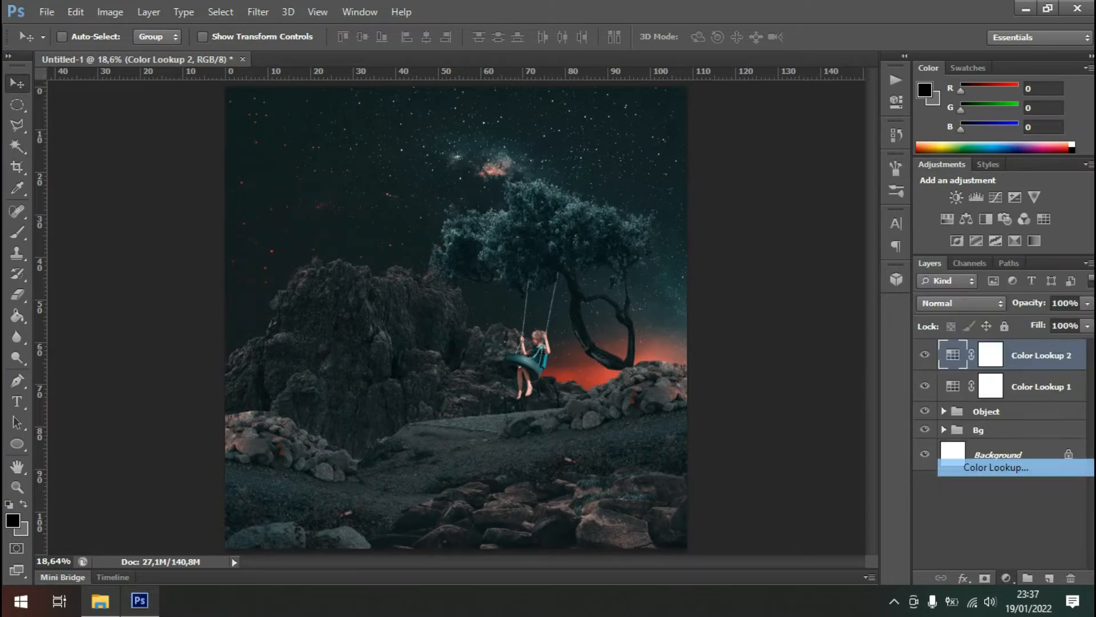
click(798, 118)
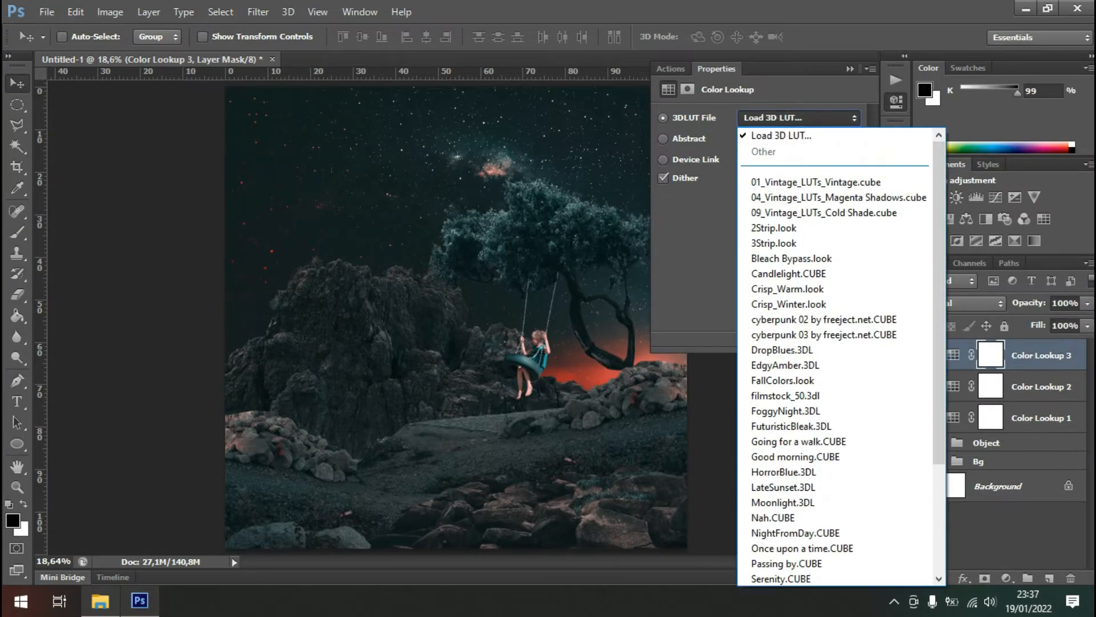
scroll(834, 354, down, 2)
click(782, 258)
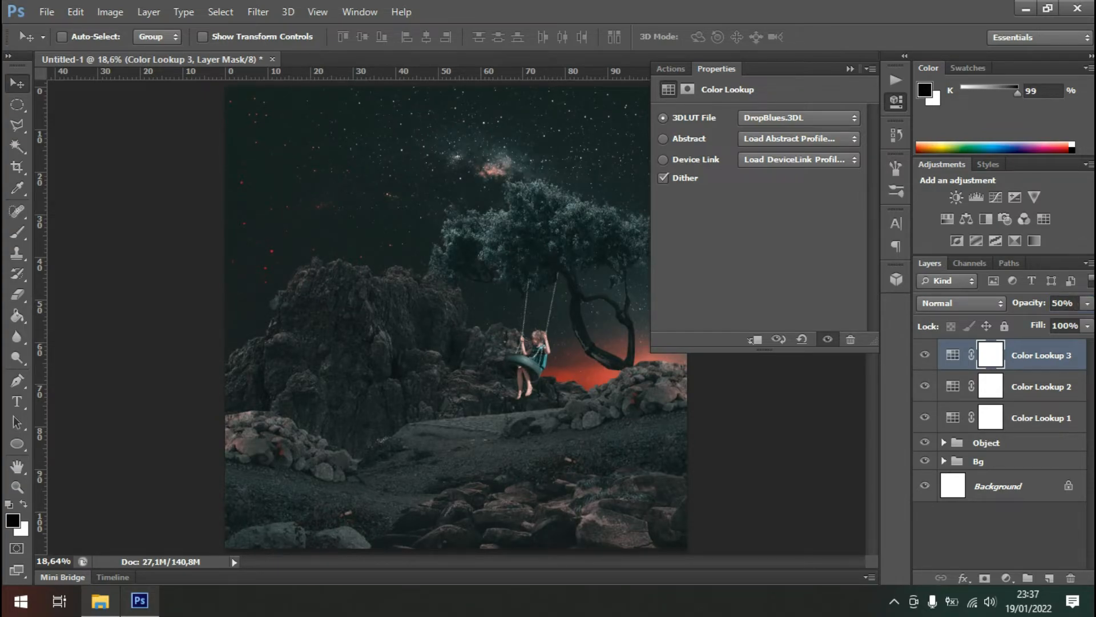
Set the Color Lookup 2 layer's opacity to 85% and compare the image with that layer hidden and shown.
click(1041, 387)
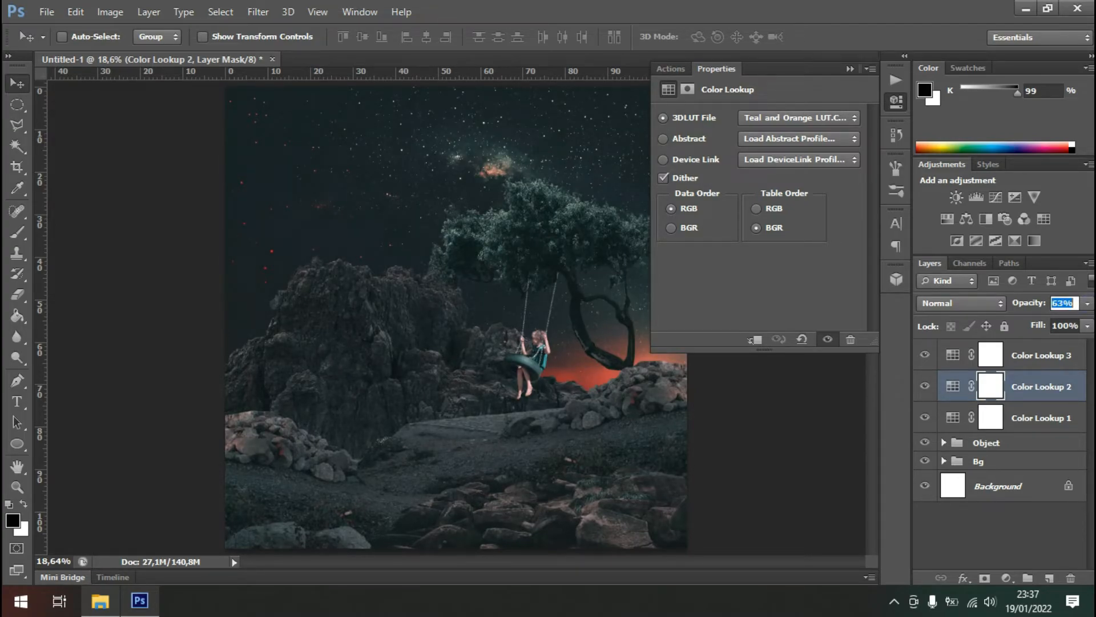
click(1041, 355)
click(1042, 387)
click(925, 386)
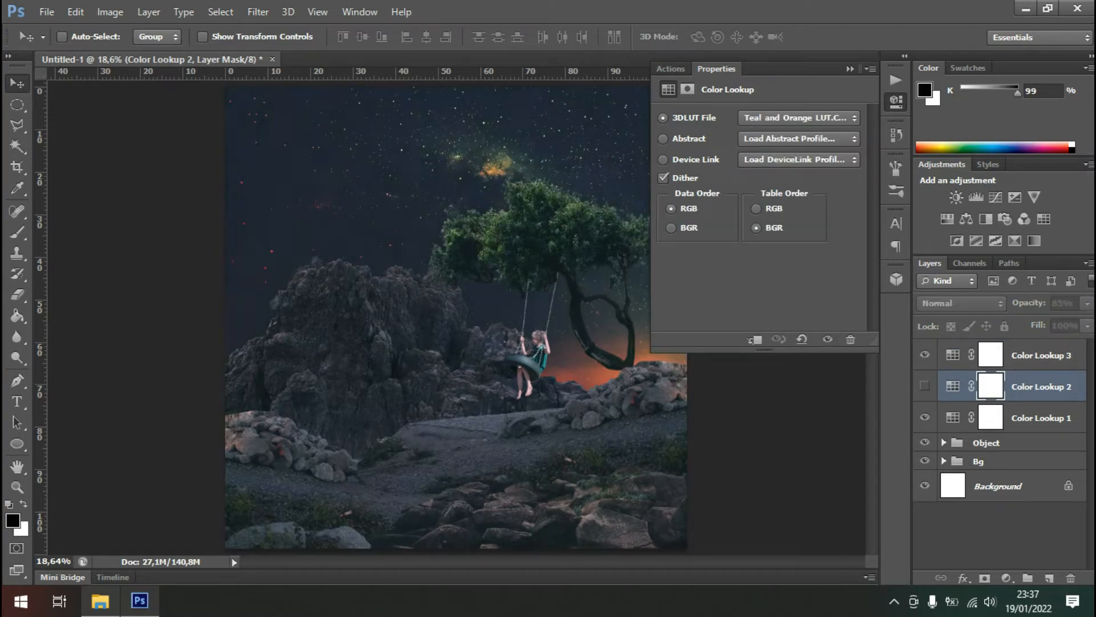
click(827, 340)
click(897, 101)
click(953, 386)
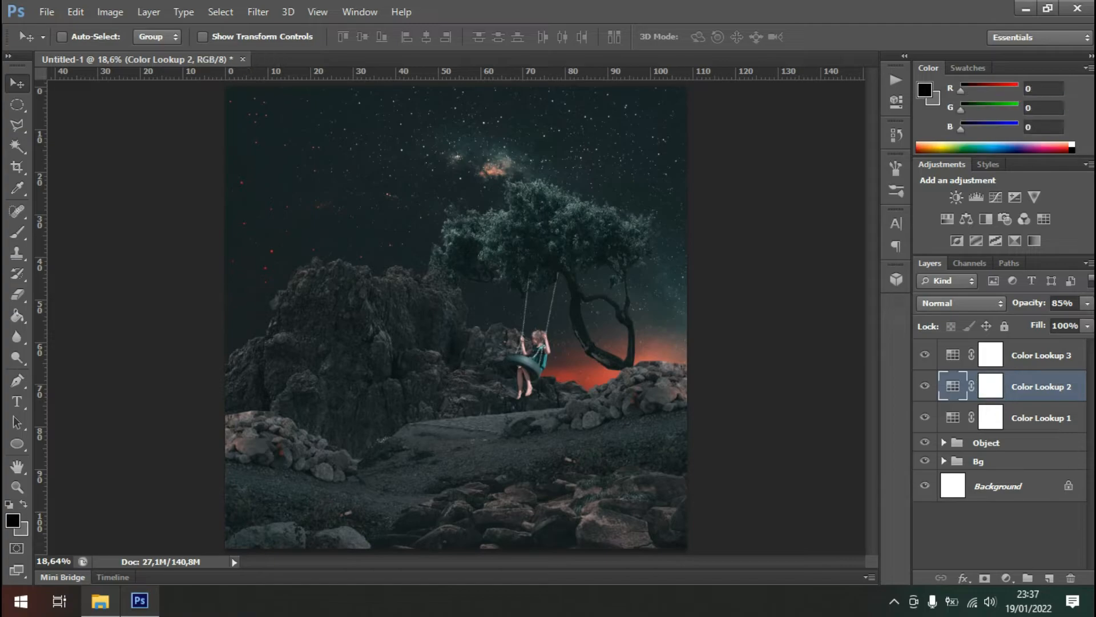
Add a Hue/Saturation adjustment above Color Lookup 3 with Saturation +21 and Lightness -9.
click(1041, 355)
click(1007, 578)
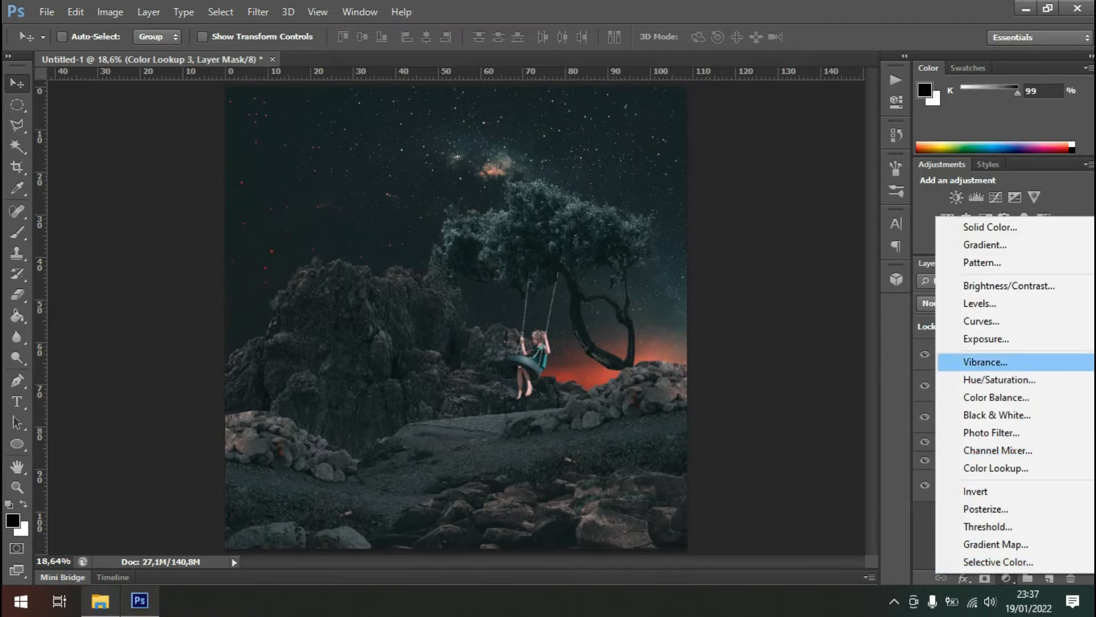
click(982, 381)
drag(759, 244, 746, 244)
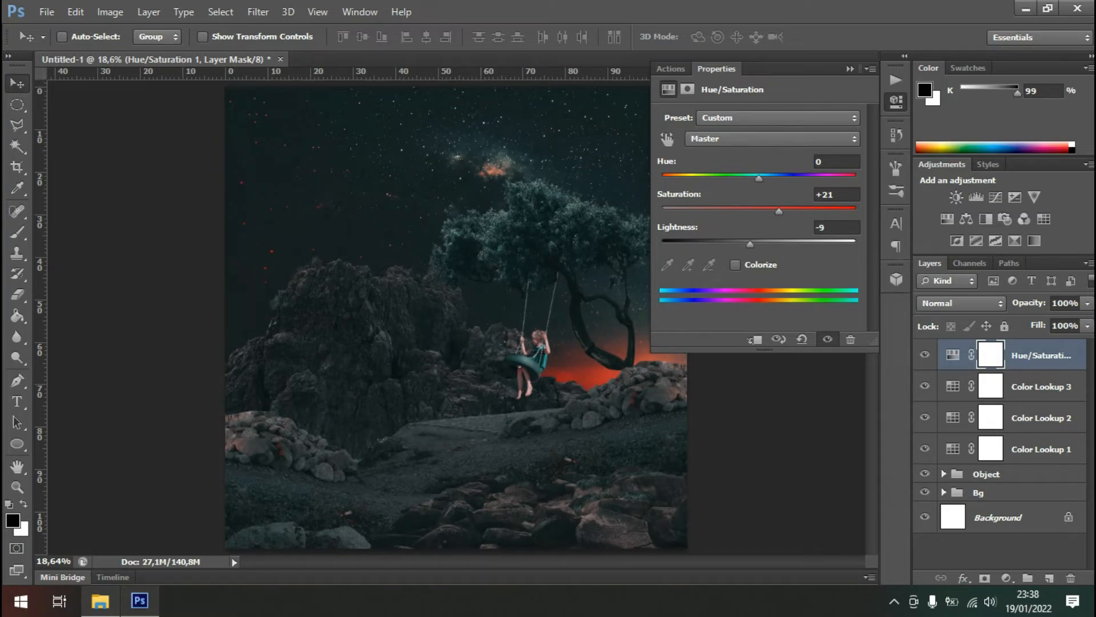
click(850, 69)
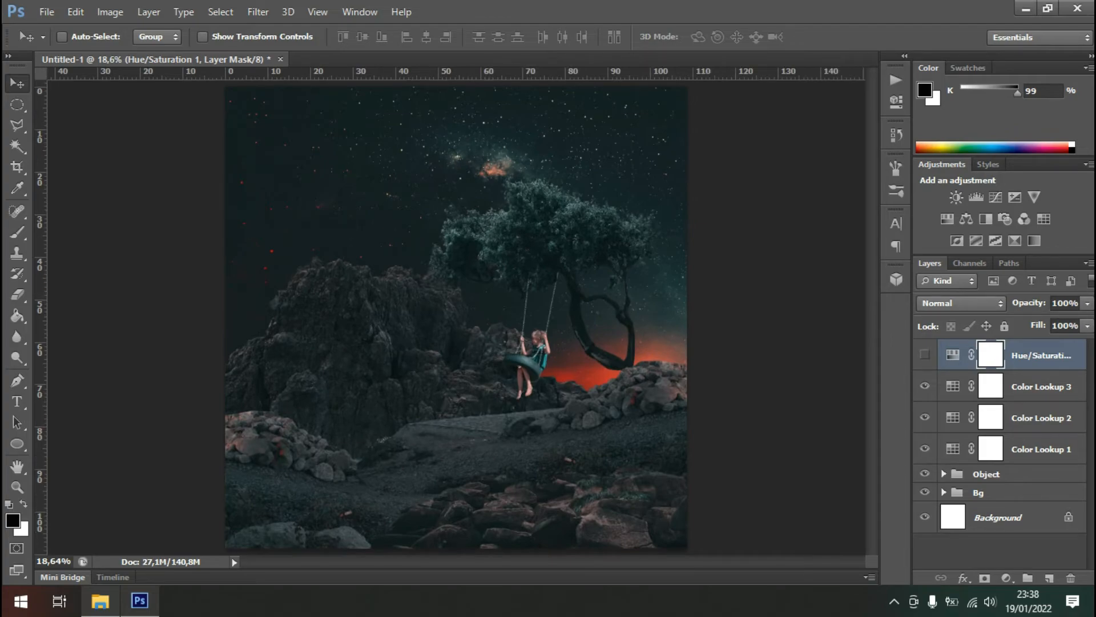
scroll(543, 387, down, 2)
scroll(544, 387, up, 3)
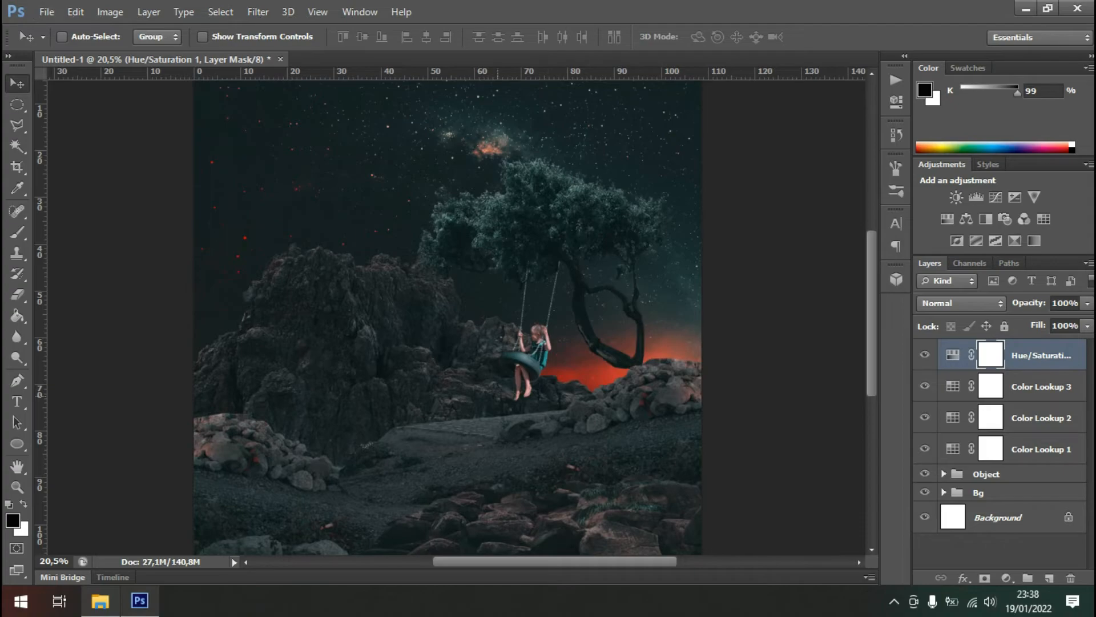
scroll(541, 381, up, 1)
scroll(542, 381, down, 2)
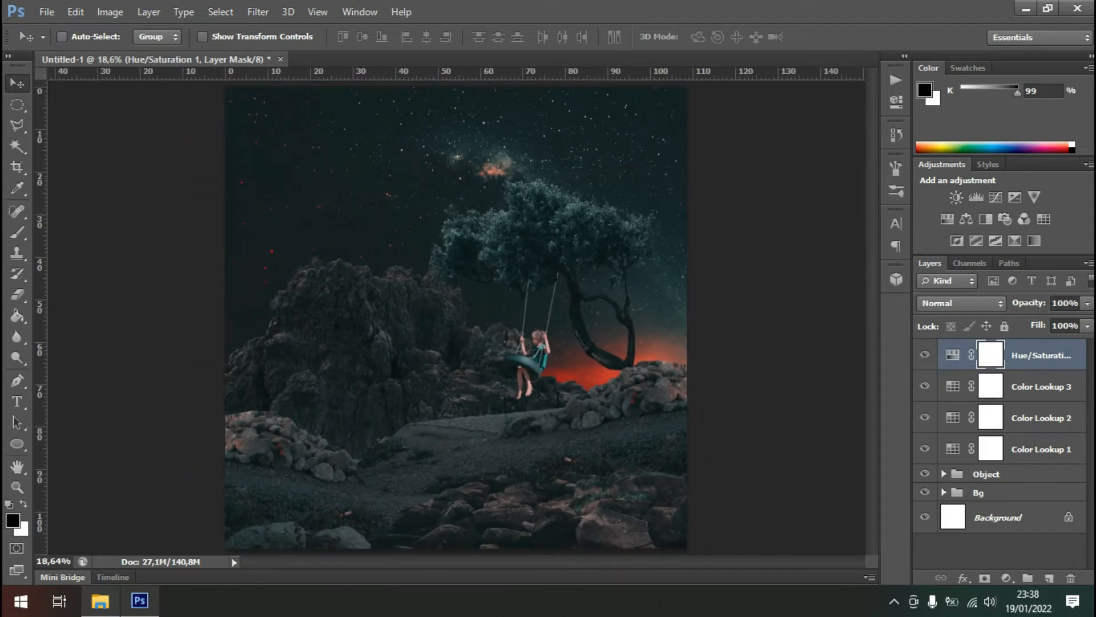
Add a Levels adjustment above the swinging_boy layer in the Object group and clip it to that layer.
click(943, 473)
scroll(945, 473, down, 4)
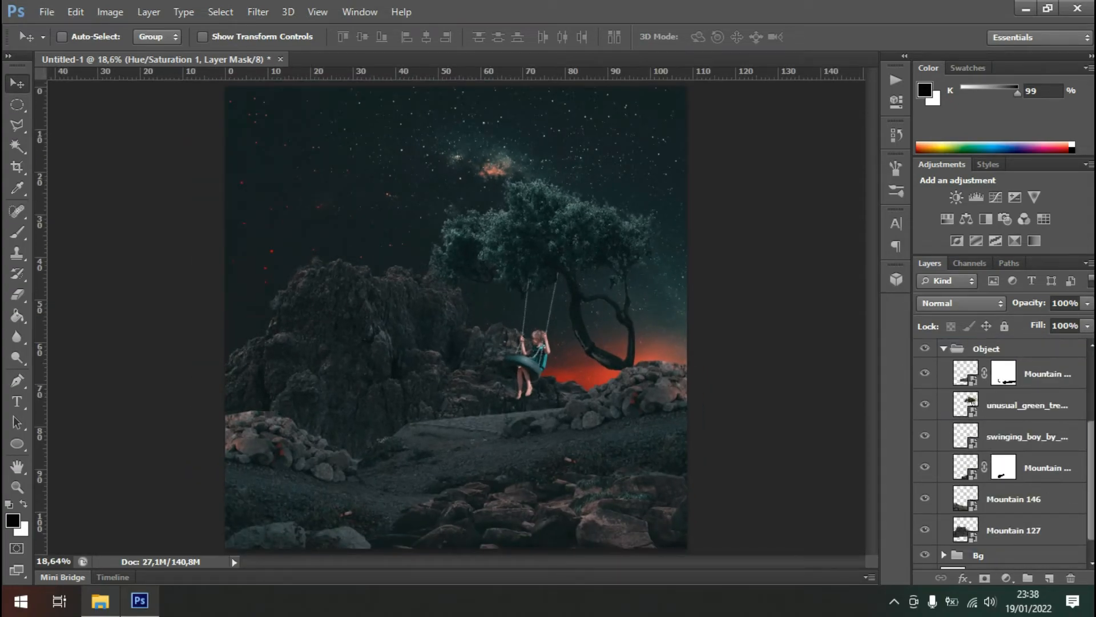
click(1027, 437)
click(1027, 406)
click(1026, 437)
click(1007, 578)
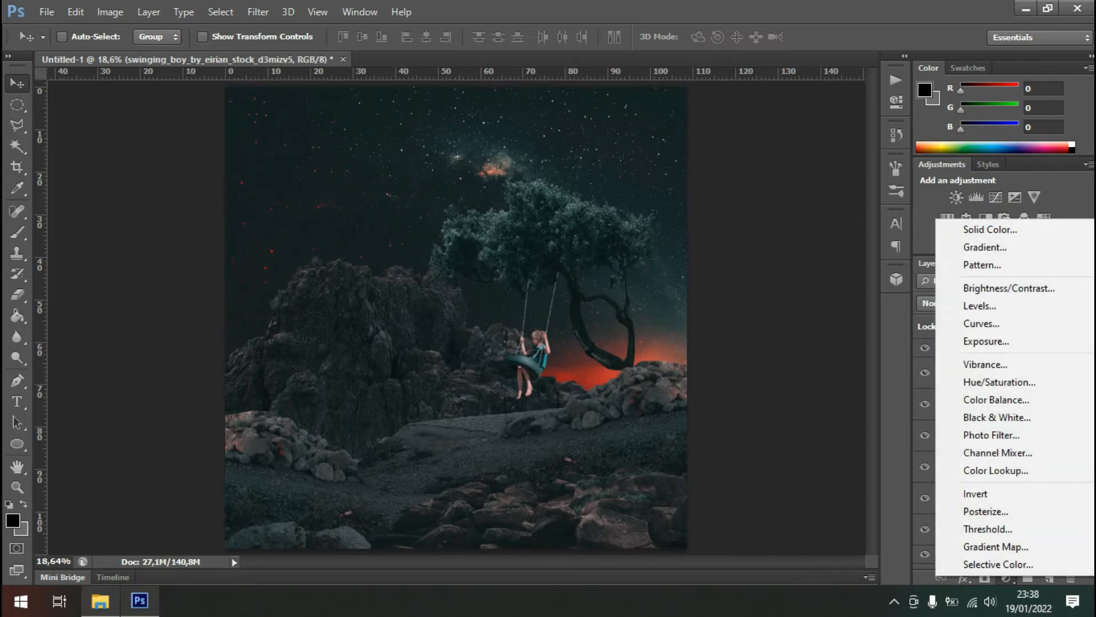
click(994, 305)
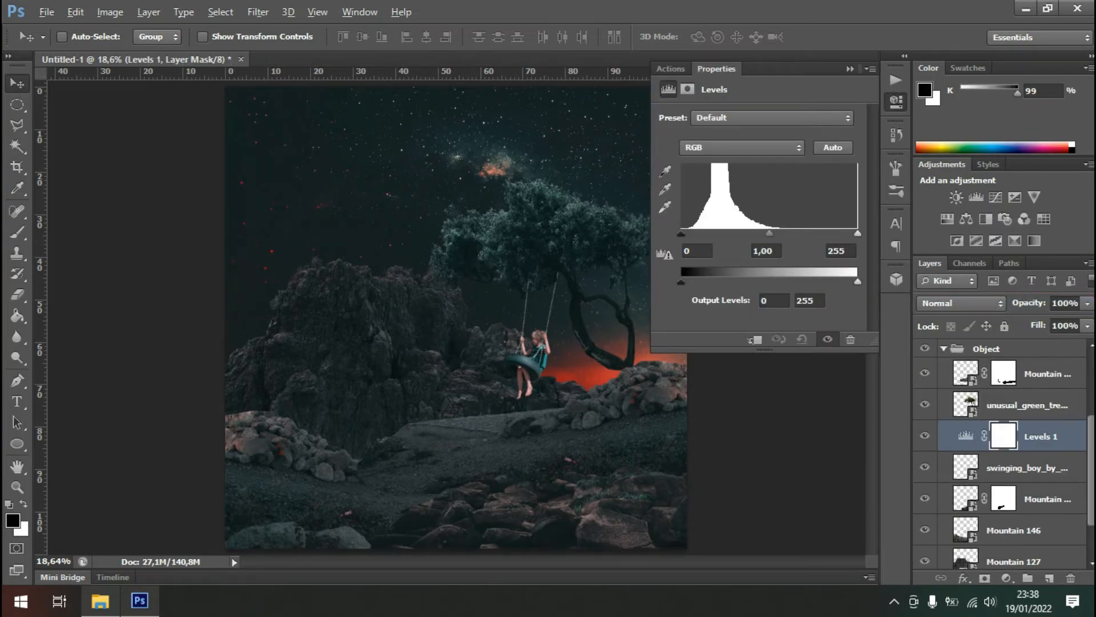
key(ctrl+alt+g)
Darken the swinging child by setting the clipped Levels adjustment's midtone input to 0,75.
drag(772, 233, 793, 233)
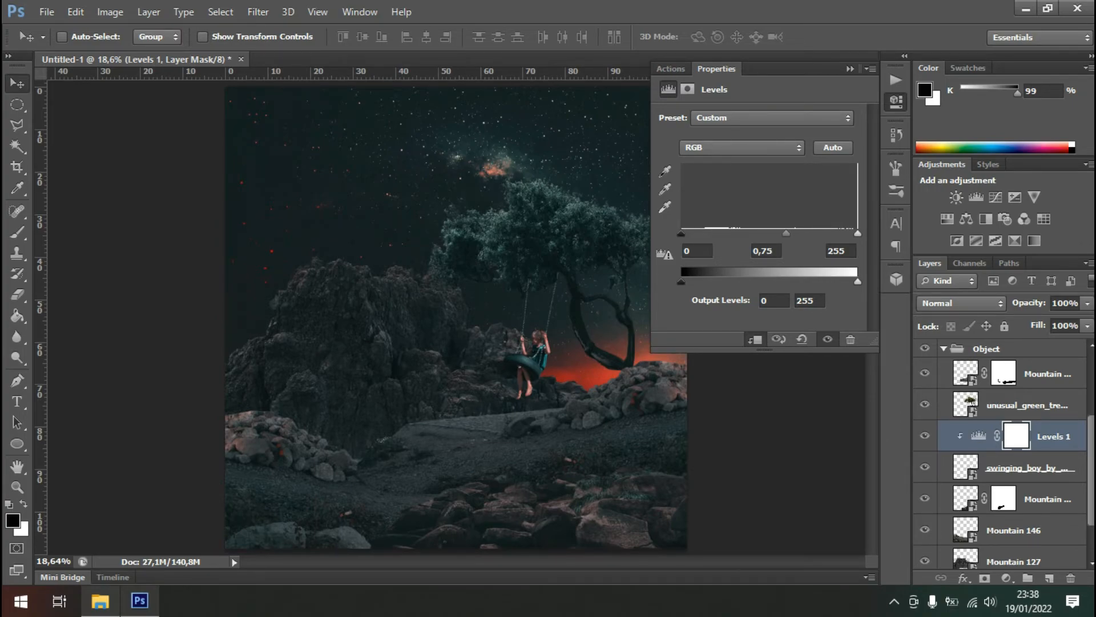
scroll(528, 346, up, 7)
key(alt)
scroll(434, 317, down, 1)
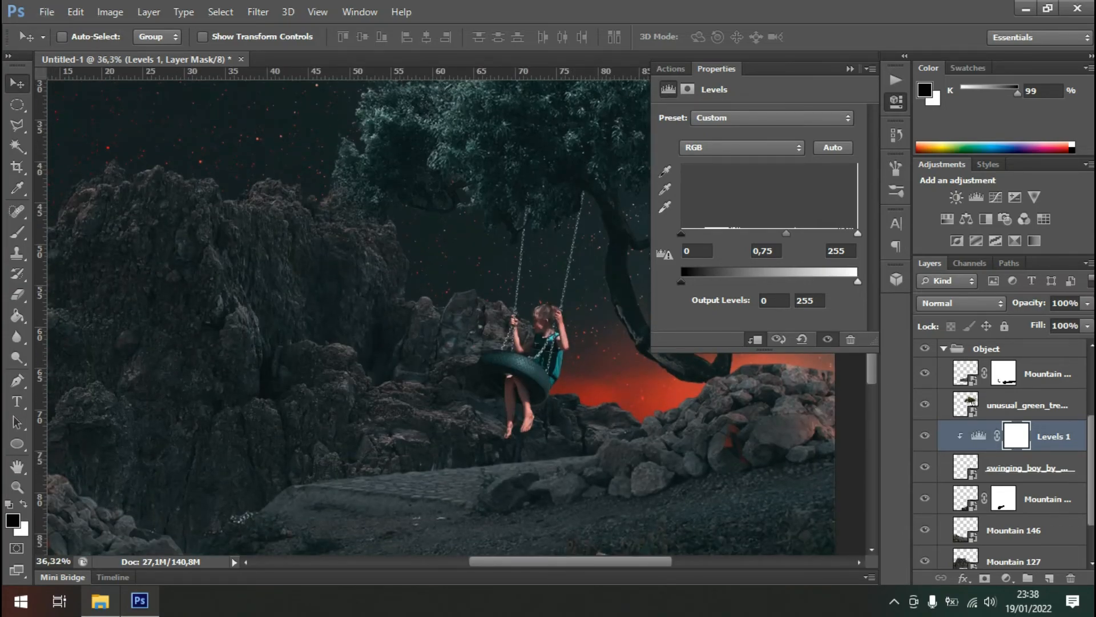
click(896, 102)
scroll(721, 228, down, 1)
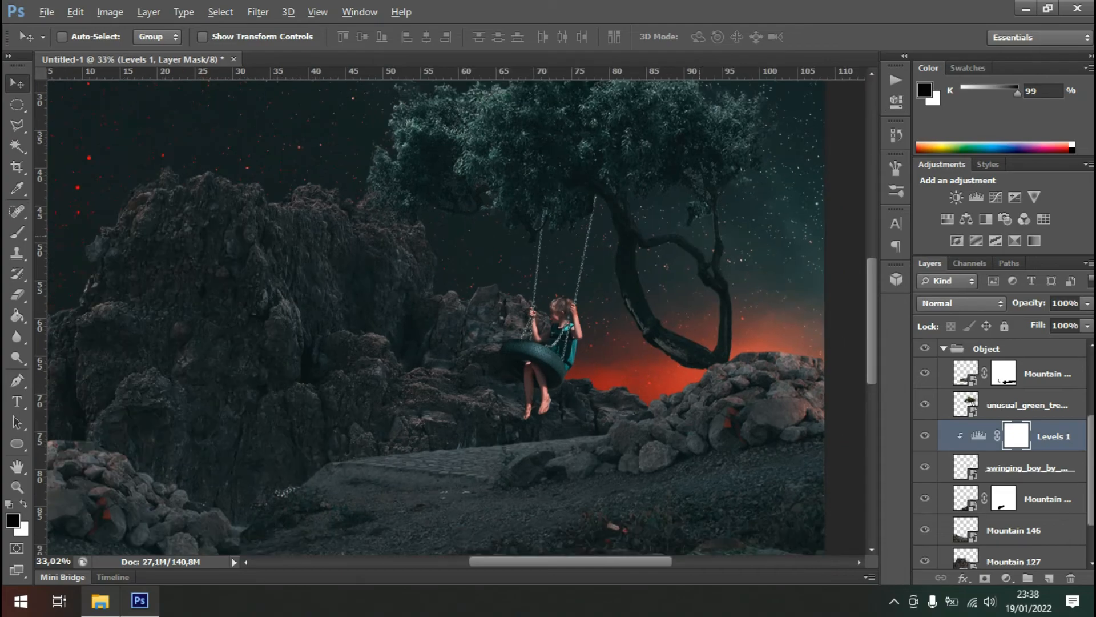
Add a Curves adjustment above Levels 1 and lower the RGB curve's highlight endpoint slightly.
click(1006, 578)
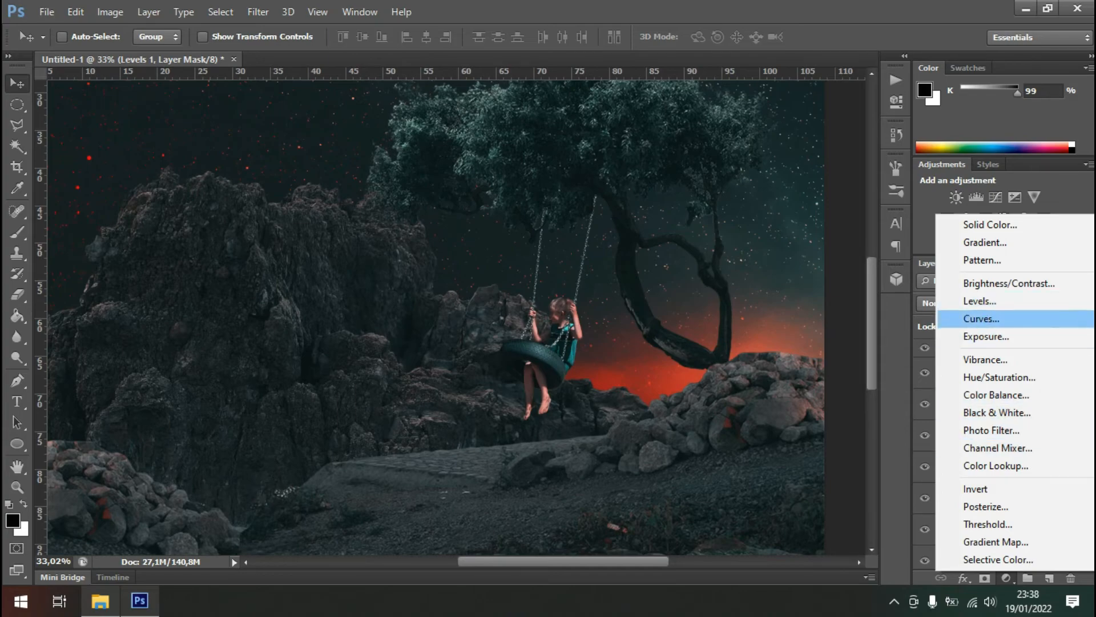
click(982, 318)
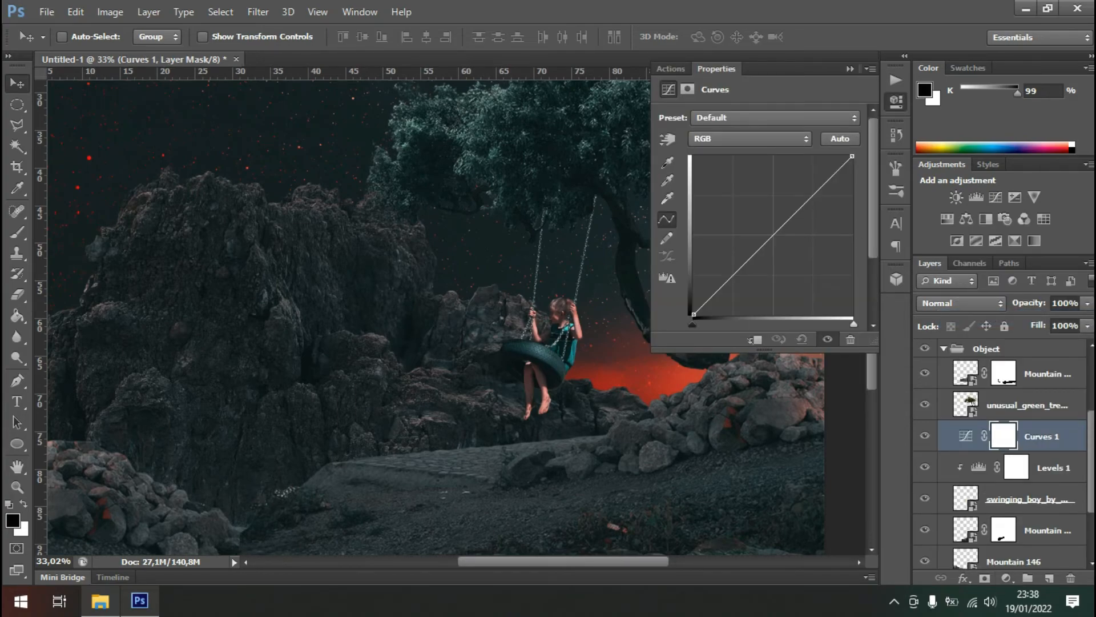
drag(852, 162, 852, 169)
click(896, 101)
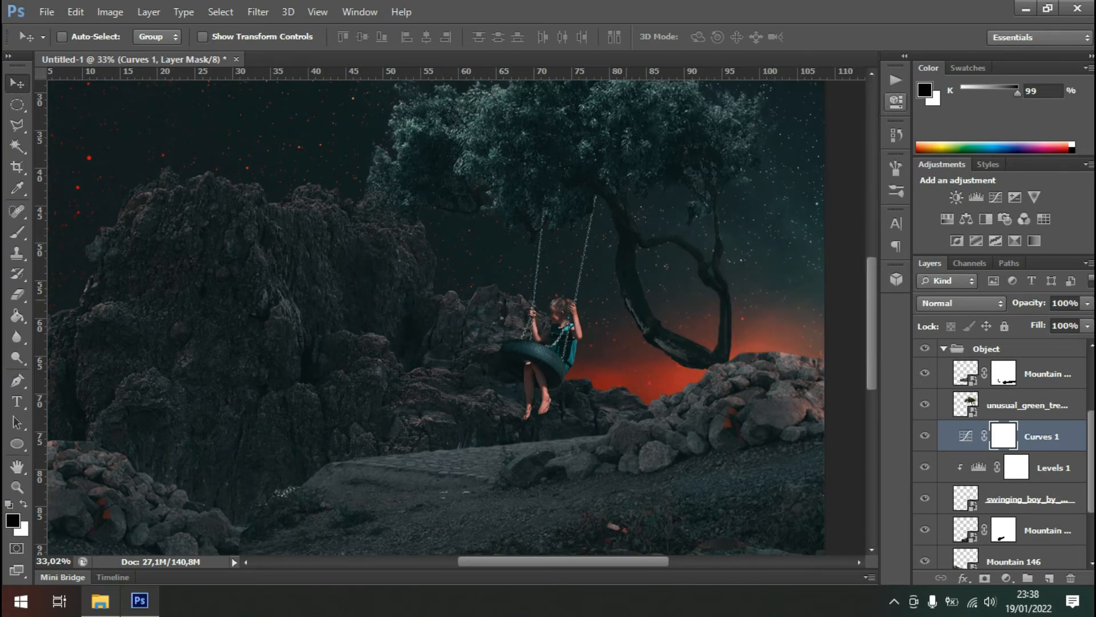
scroll(449, 326, down, 6)
scroll(457, 320, down, 2)
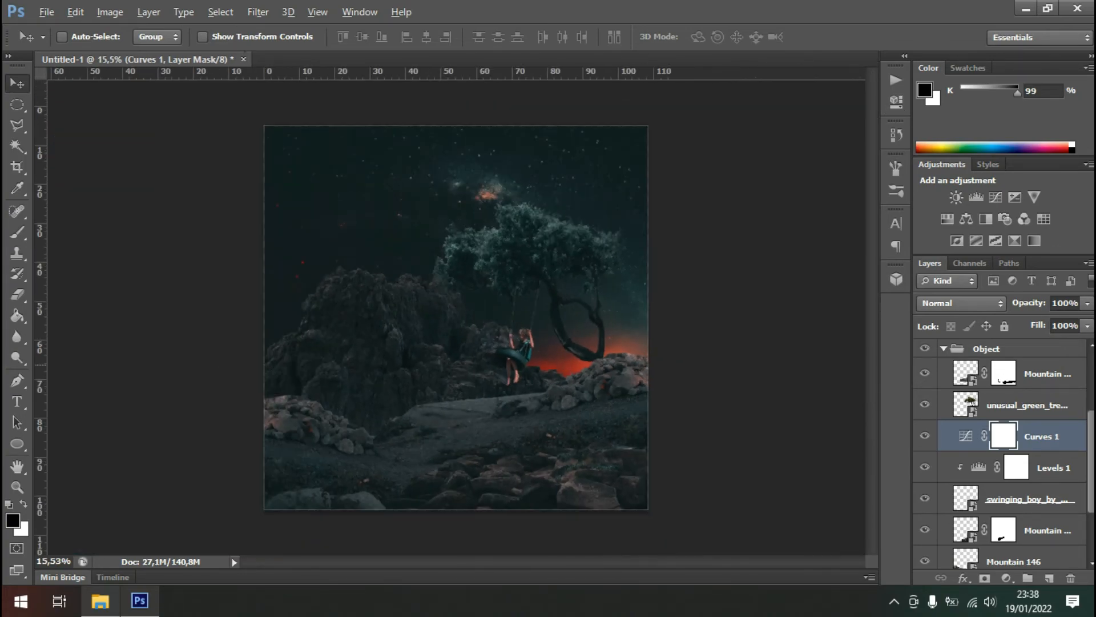
Examine the darkened swinging child, tree and rocks up close and within the full composition.
scroll(457, 320, up, 2)
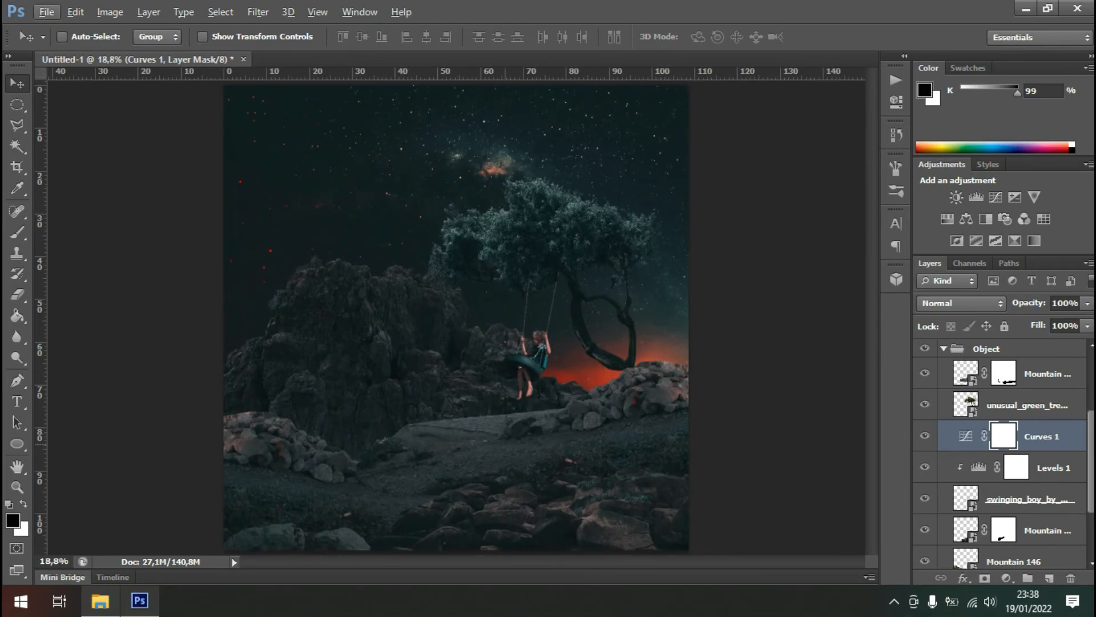
scroll(528, 440, up, 6)
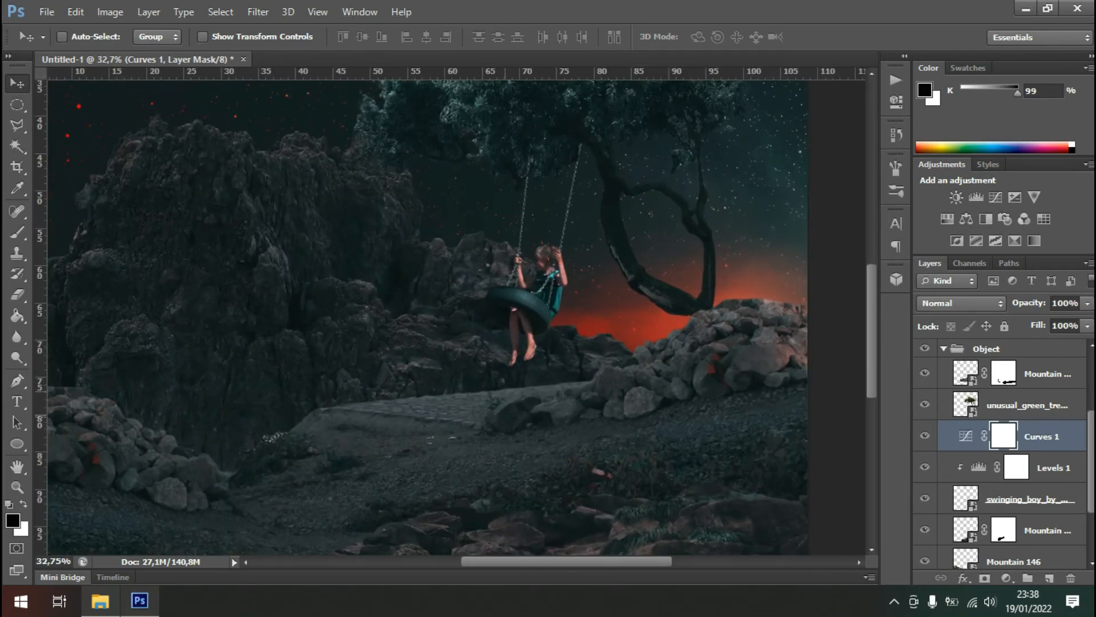
scroll(505, 416, up, 1)
key(alt)
key(alt+bracketright)
key(alt+bracketright)
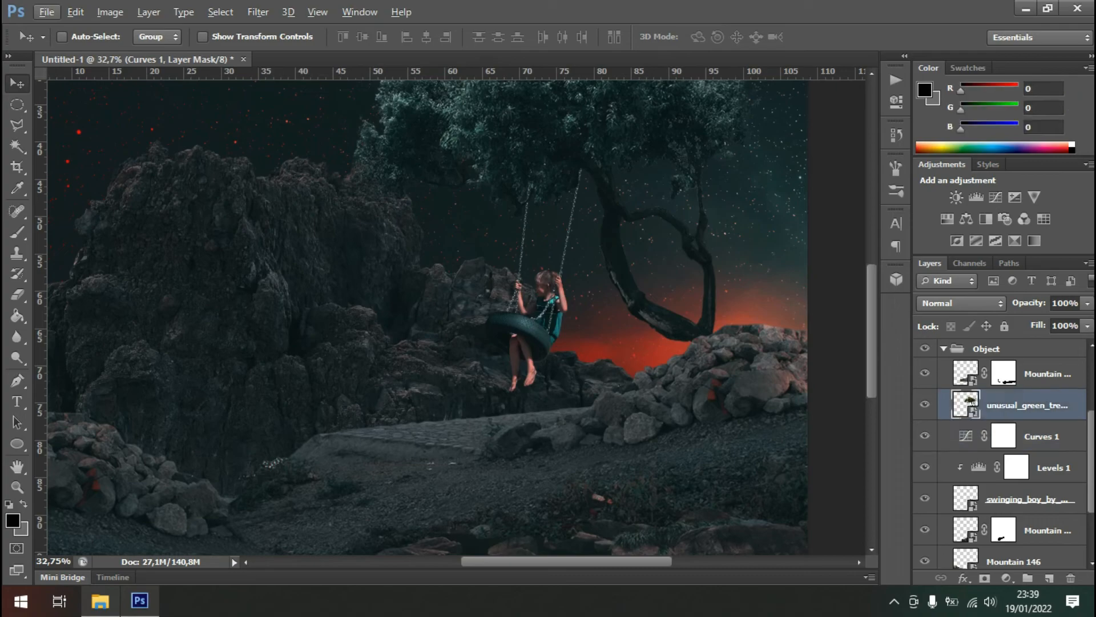
key(alt+bracketleft)
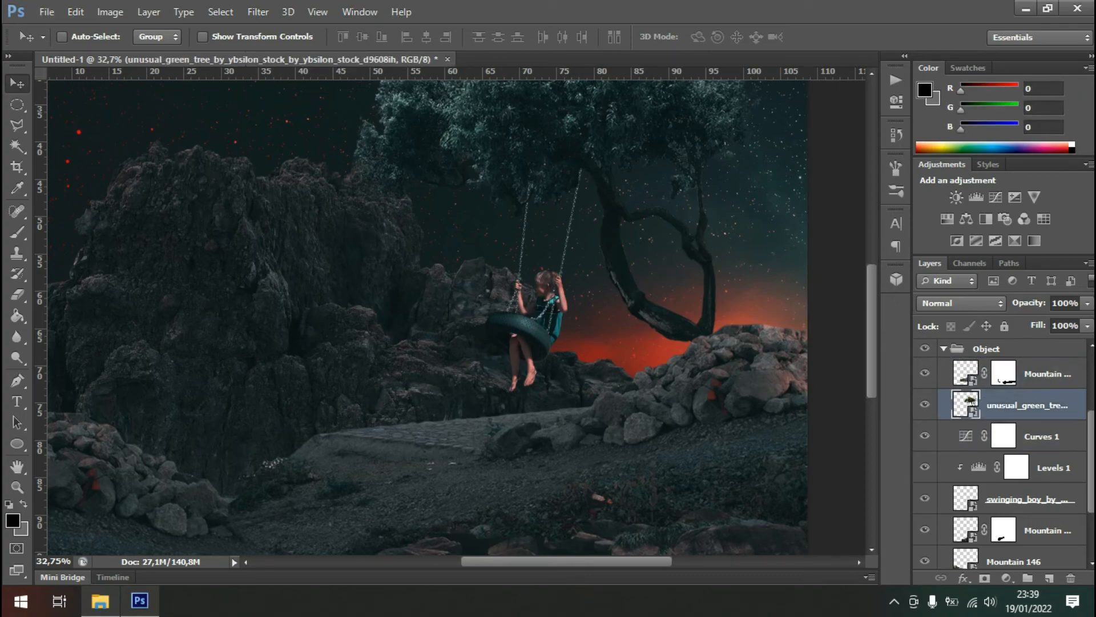
scroll(456, 314, down, 2)
scroll(457, 314, down, 3)
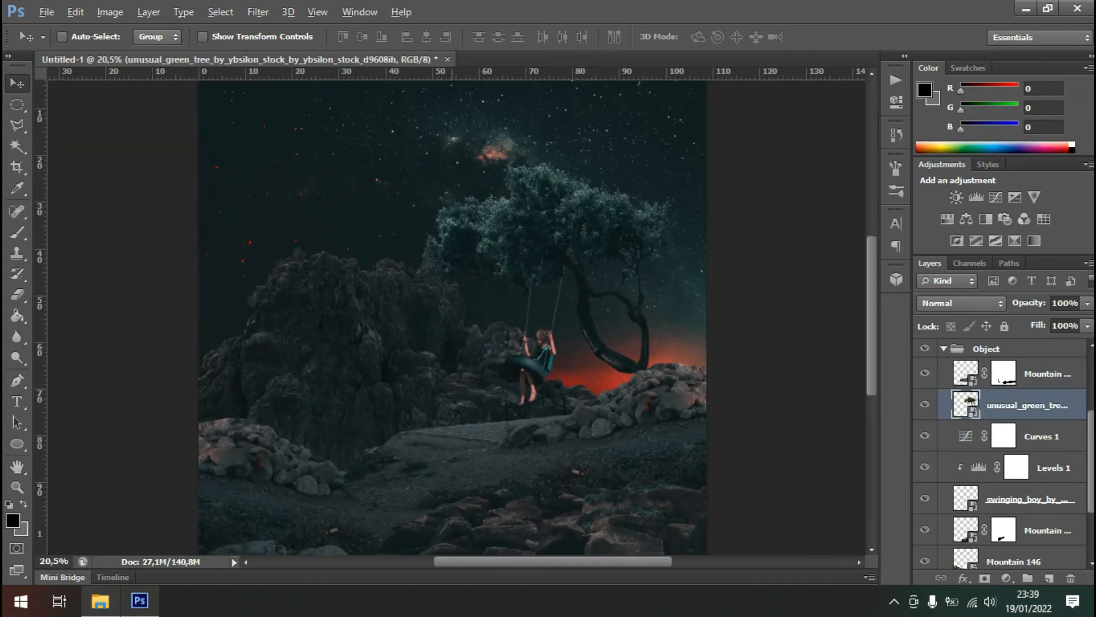
scroll(456, 314, up, 1)
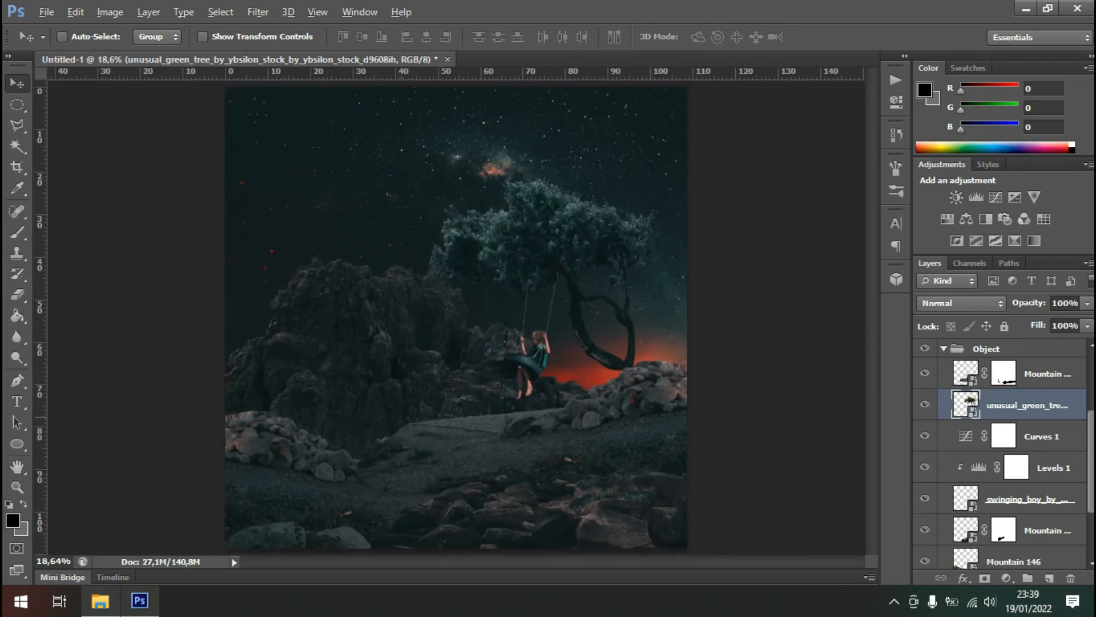
Collapse the Object and Bg groups in the layer stack.
scroll(1003, 454, up, 4)
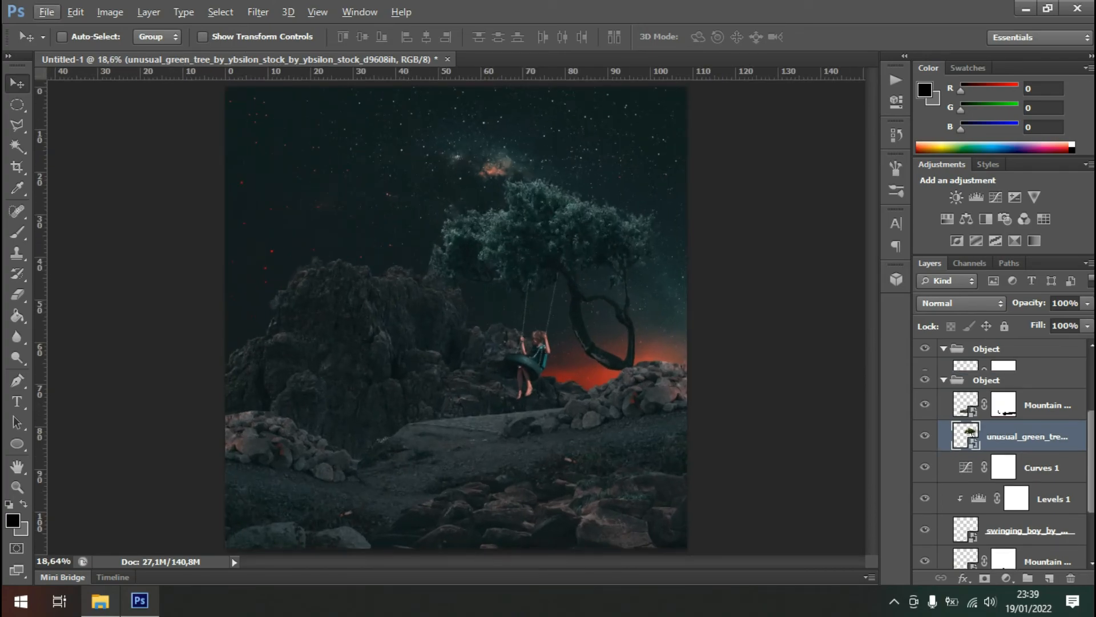
click(944, 474)
click(944, 492)
click(944, 492)
click(944, 474)
click(944, 474)
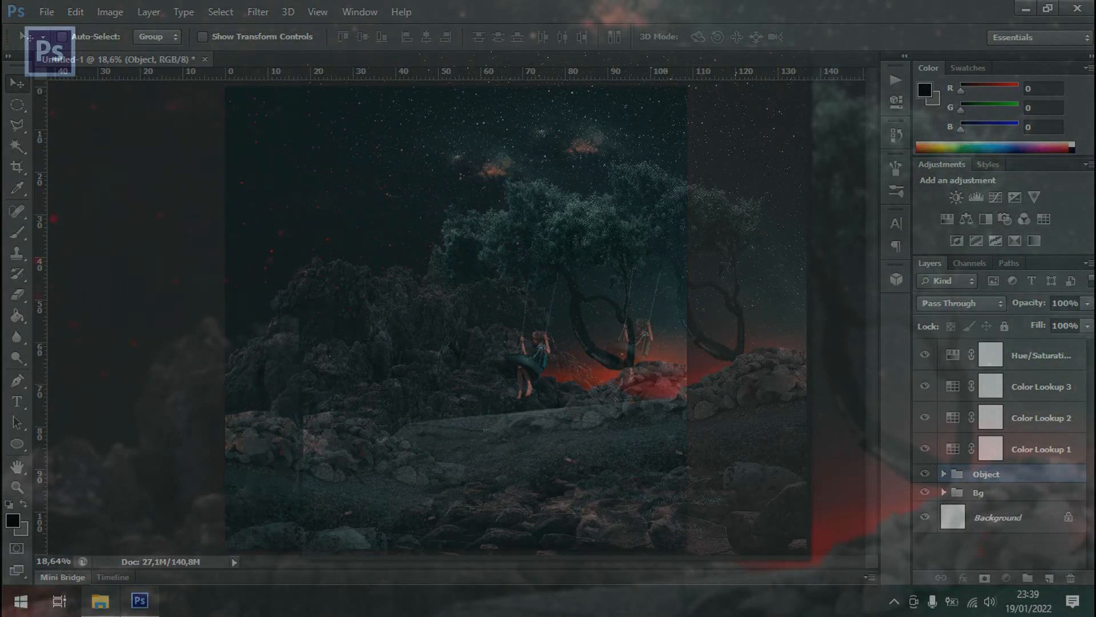